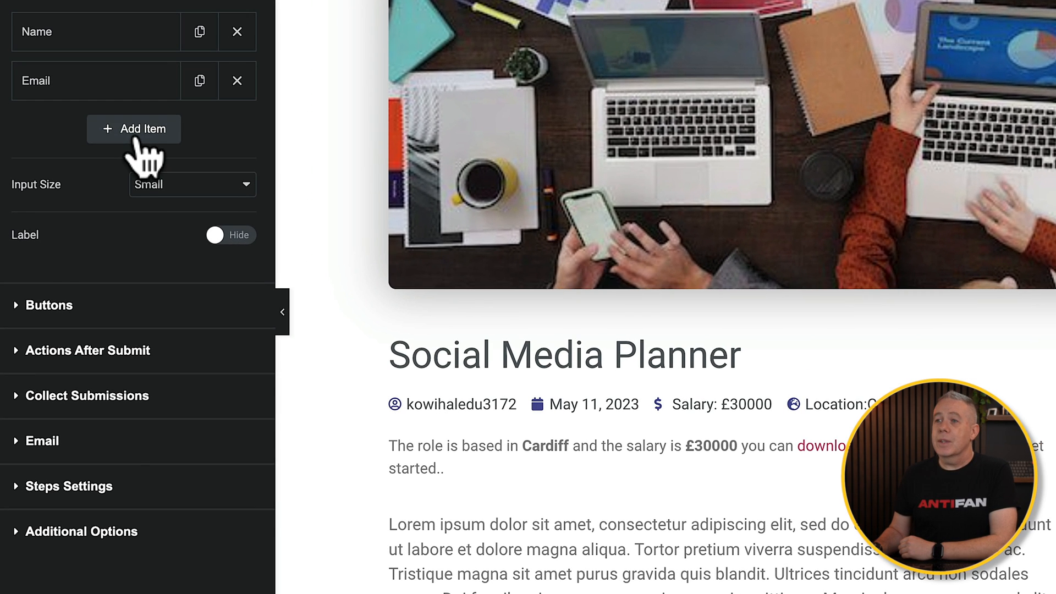
- Add a new form field of type Hidden and label it Job Role
{"action": "left_click", "coordinate": [134, 137]}
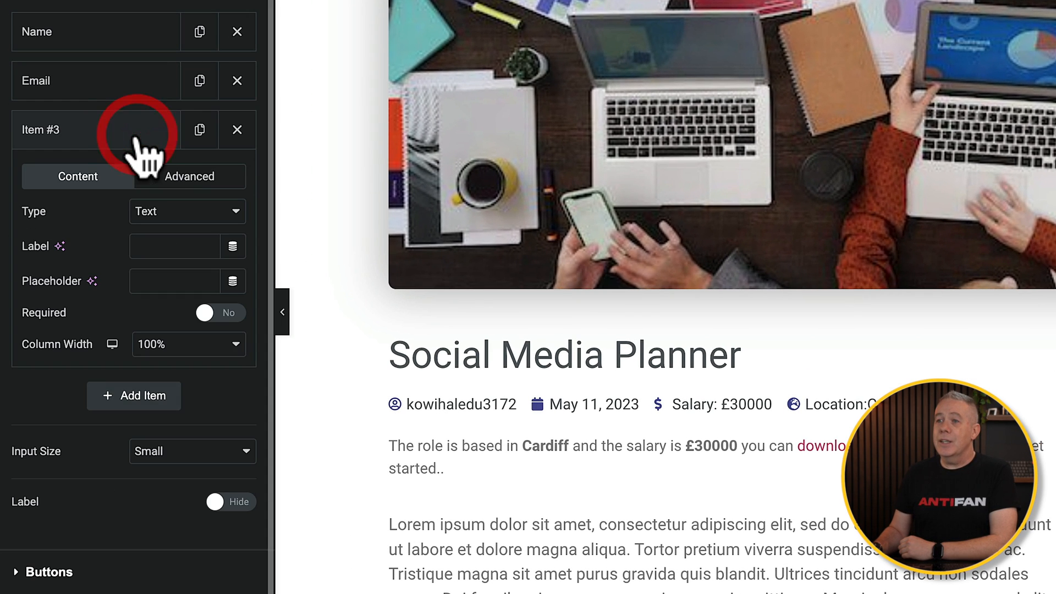
{"action": "left_click", "coordinate": [174, 216]}
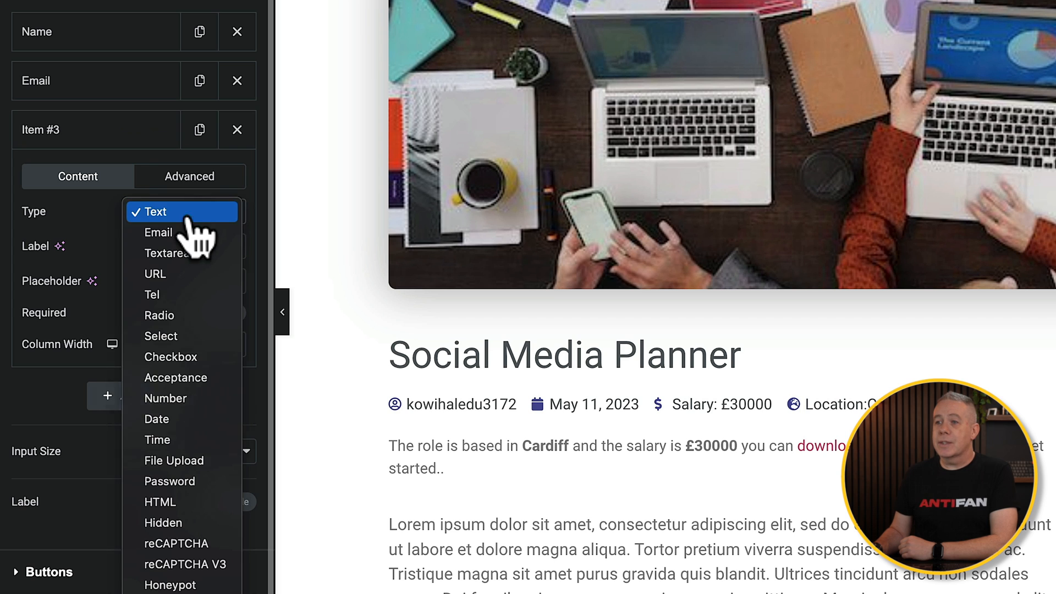
{"action": "left_click", "coordinate": [184, 523]}
{"action": "left_click", "coordinate": [156, 247]}
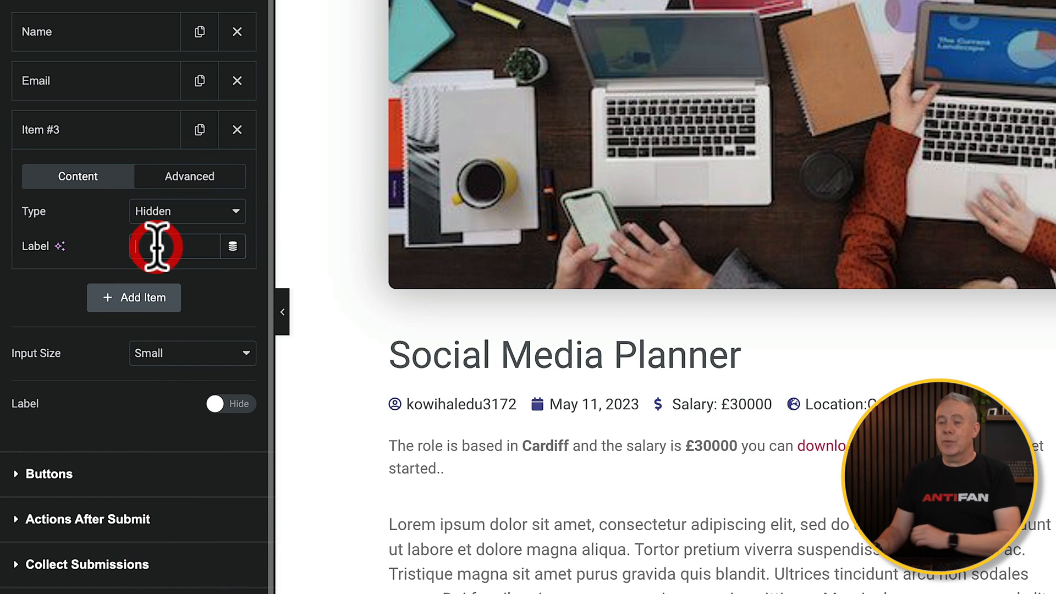
{"action": "type", "text": "Job Role"}
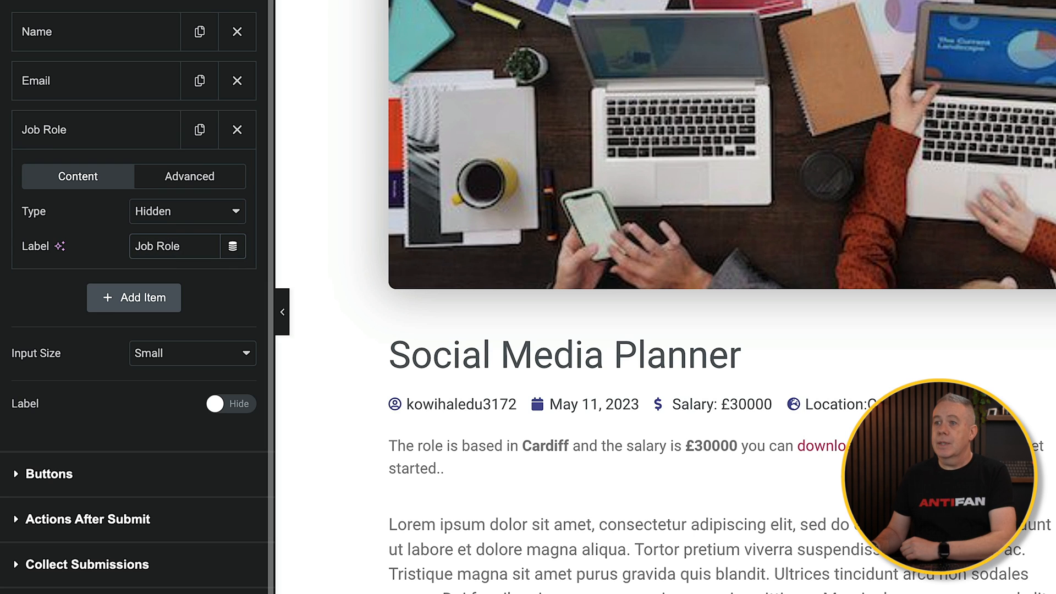
- Set the Job Role field's default value to the Post Title dynamic tag and its ID to title
{"action": "left_click", "coordinate": [187, 187]}
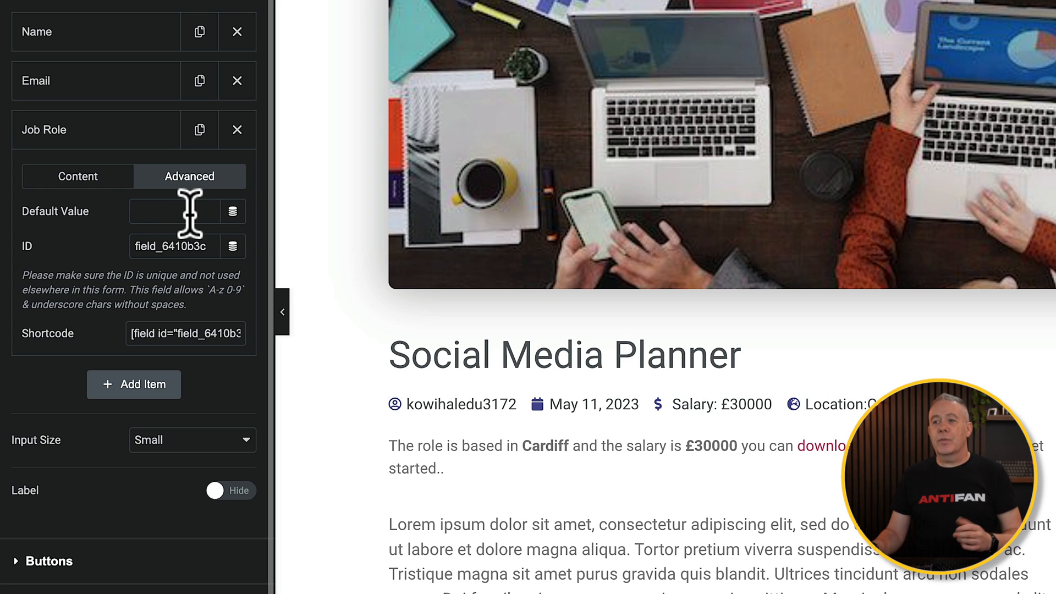
{"action": "left_click", "coordinate": [232, 211]}
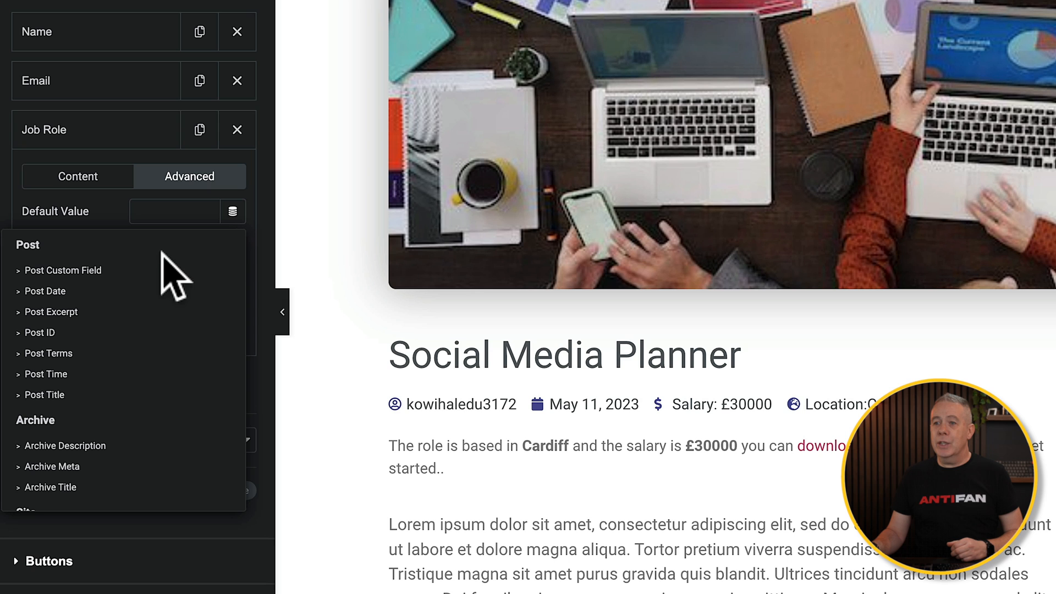
{"action": "left_click", "coordinate": [66, 395]}
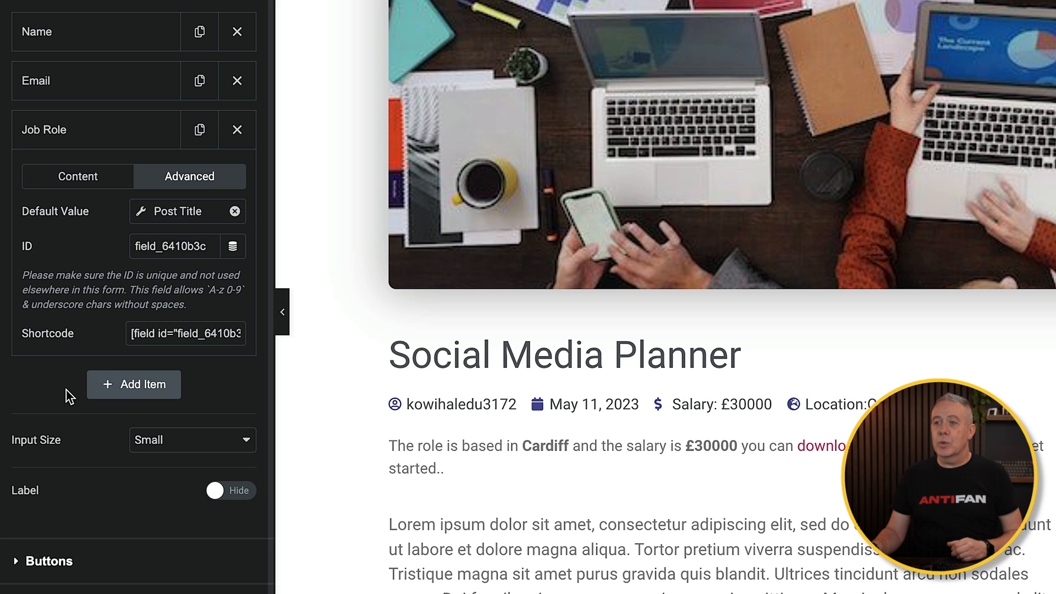
{"action": "double_click", "coordinate": [180, 247]}
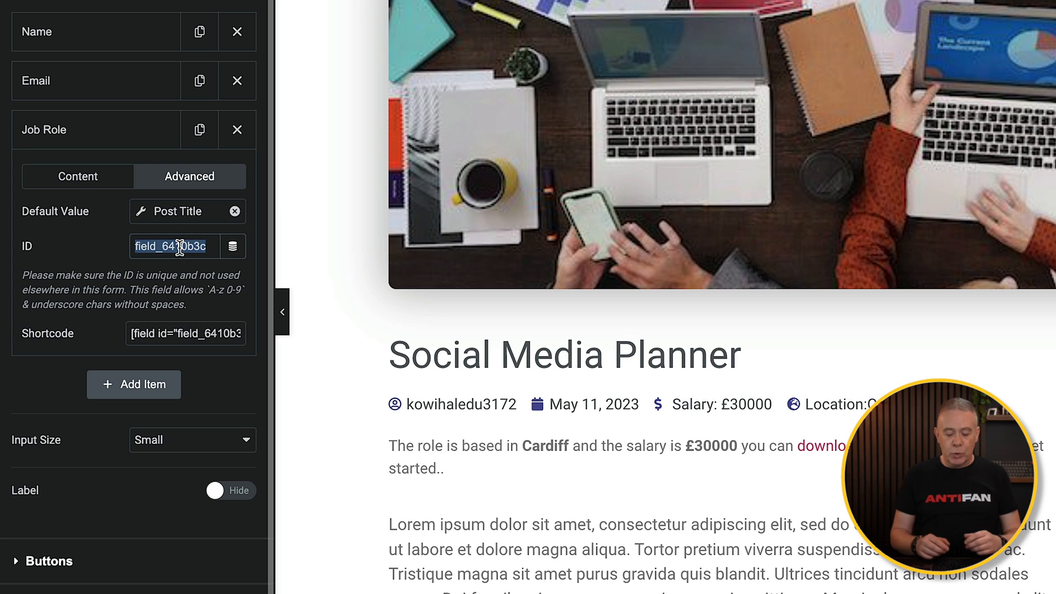
{"action": "type", "text": "title"}
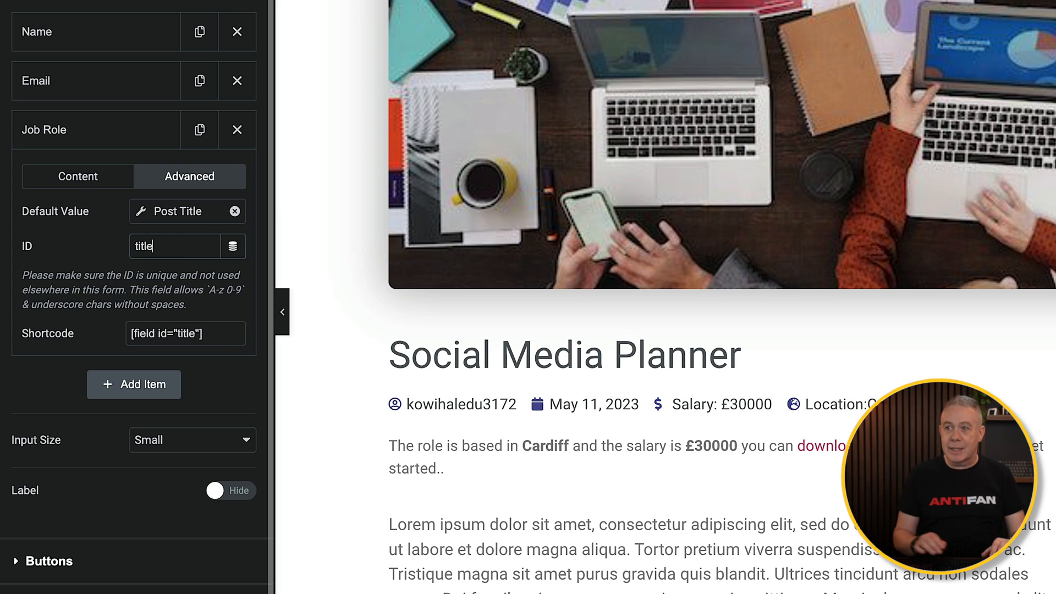
{"action": "left_click_drag", "start_coordinate": [212, 338], "coordinate": [117, 331]}
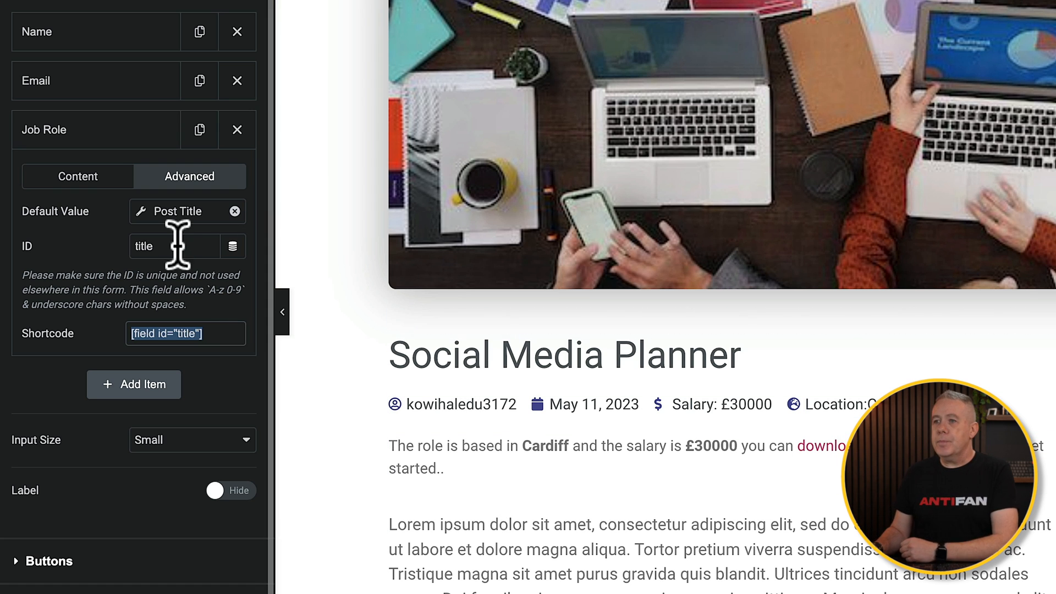
{"action": "left_click", "coordinate": [132, 141]}
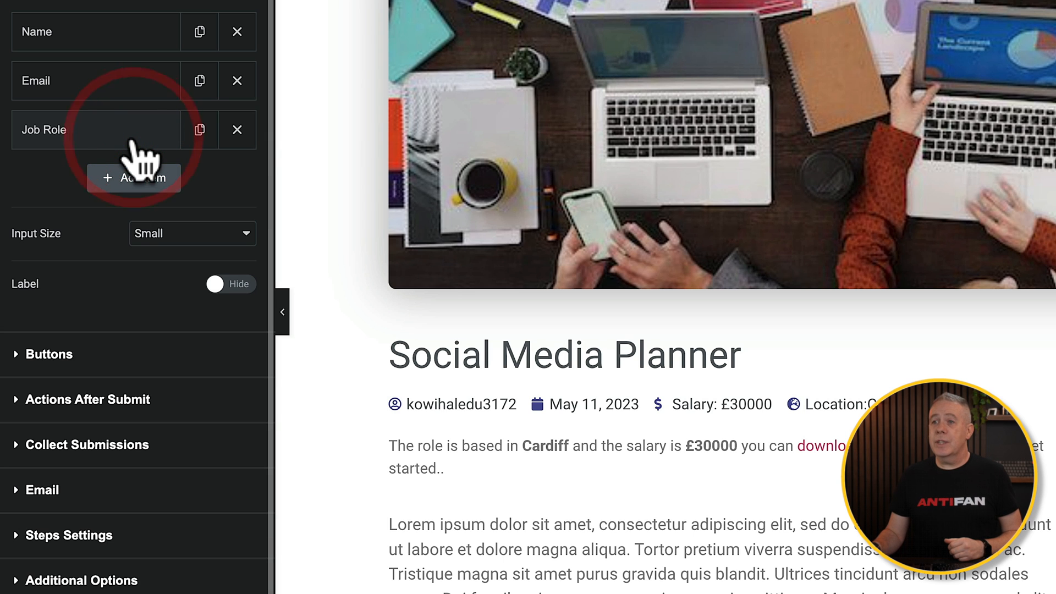
- Add another form field of type File Upload and label it Resumé
{"action": "left_click", "coordinate": [150, 188]}
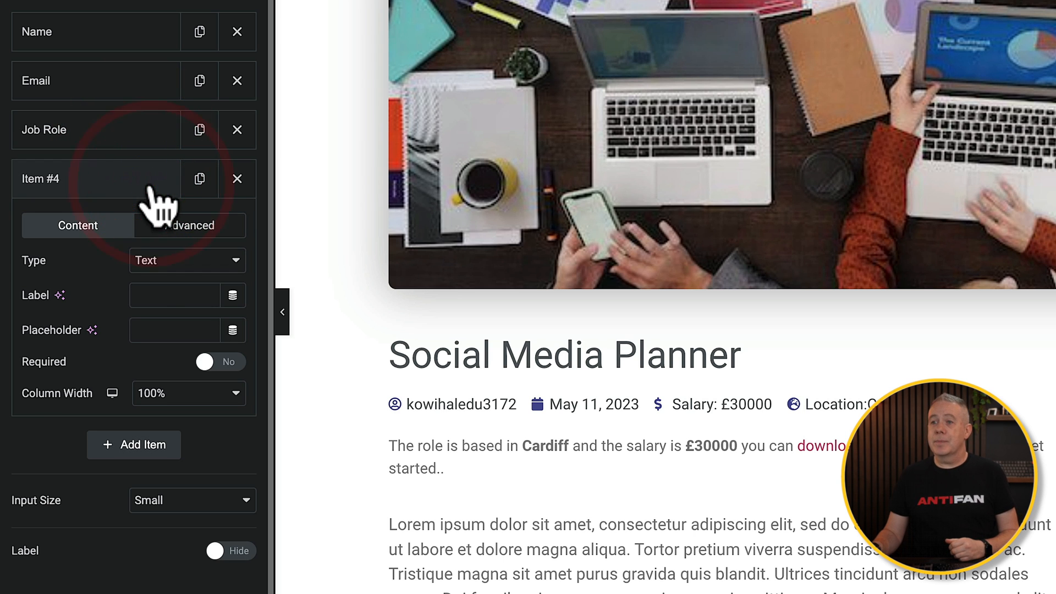
{"action": "left_click", "coordinate": [197, 260]}
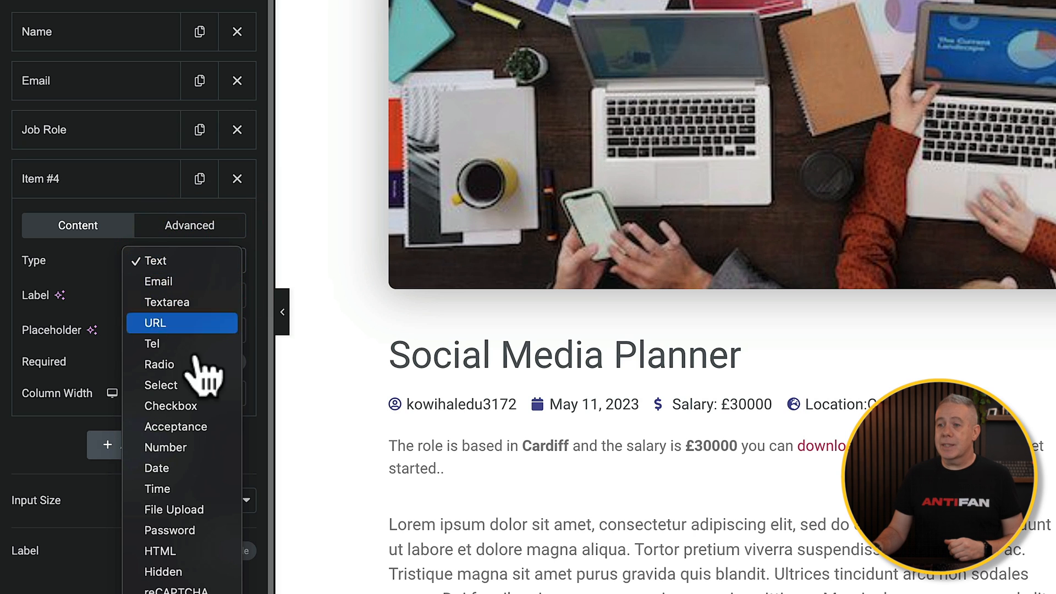
{"action": "left_click", "coordinate": [195, 510]}
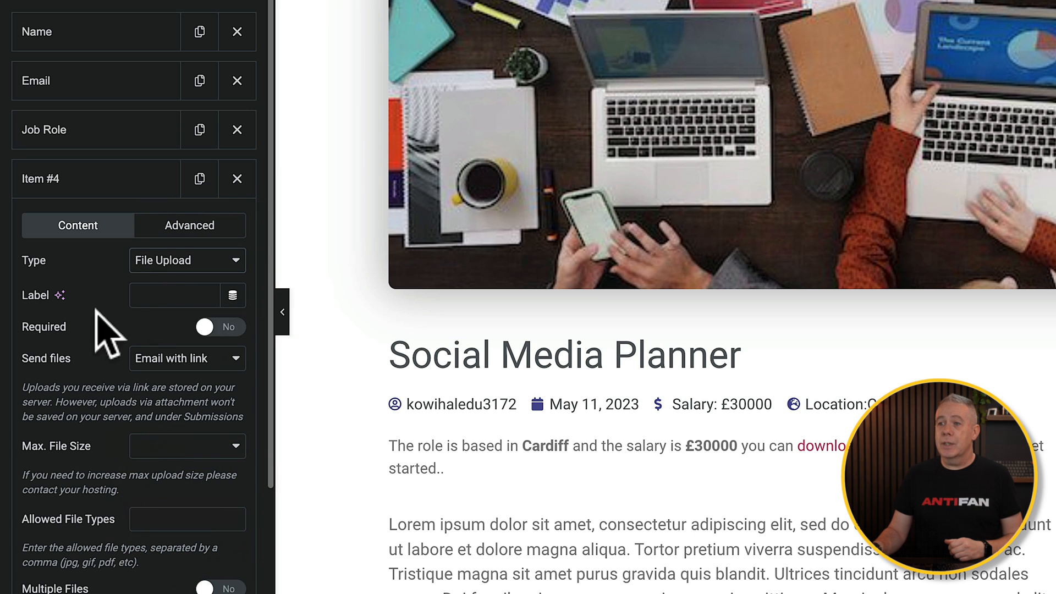
{"action": "left_click", "coordinate": [167, 292]}
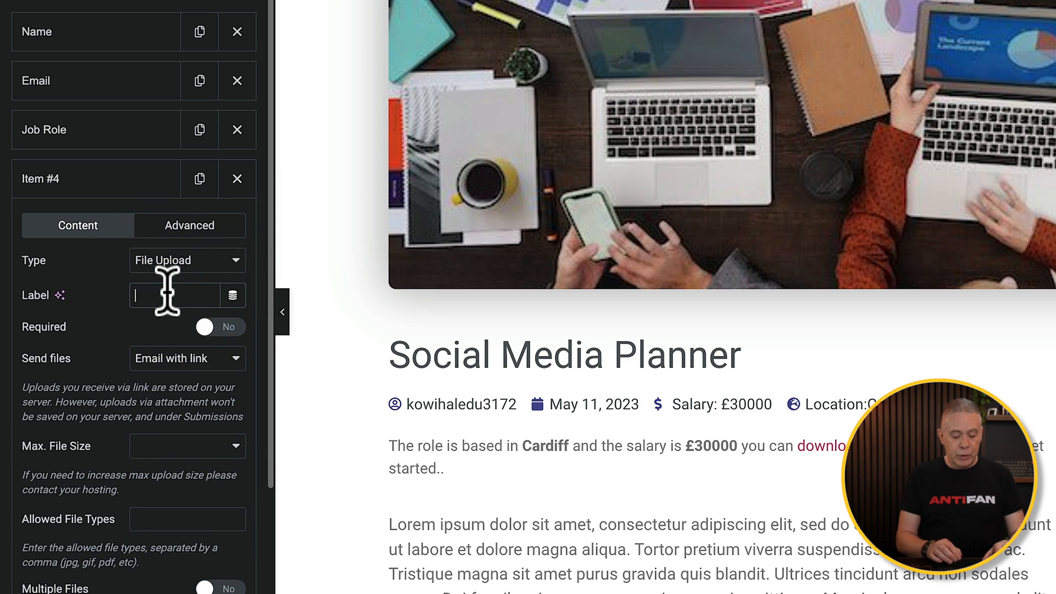
{"action": "type", "text": "Resumé"}
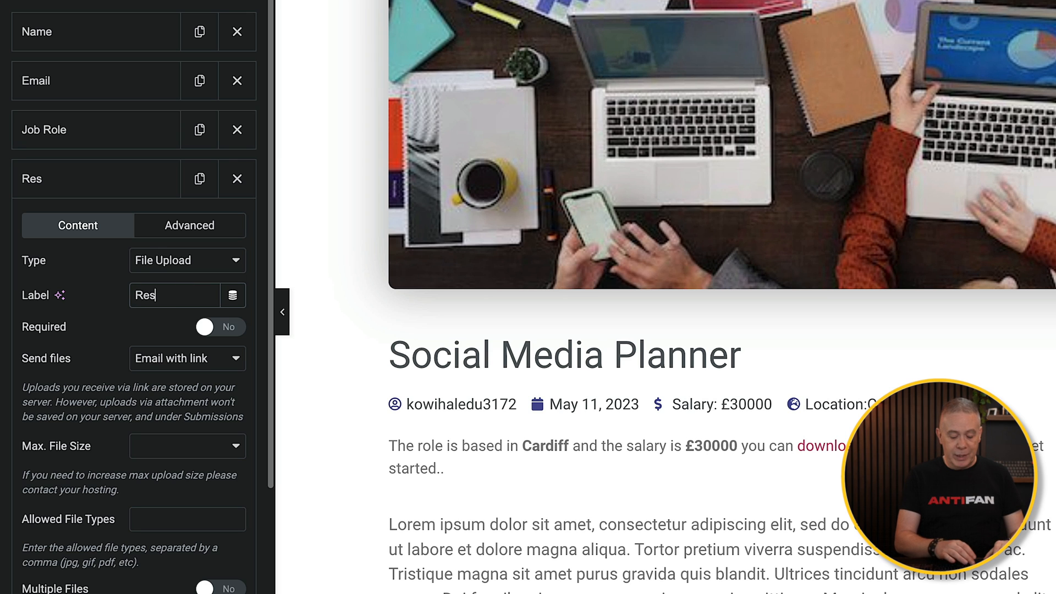
- Make the Resumé field required and set its files to be sent as Email with both
{"action": "left_click", "coordinate": [236, 327]}
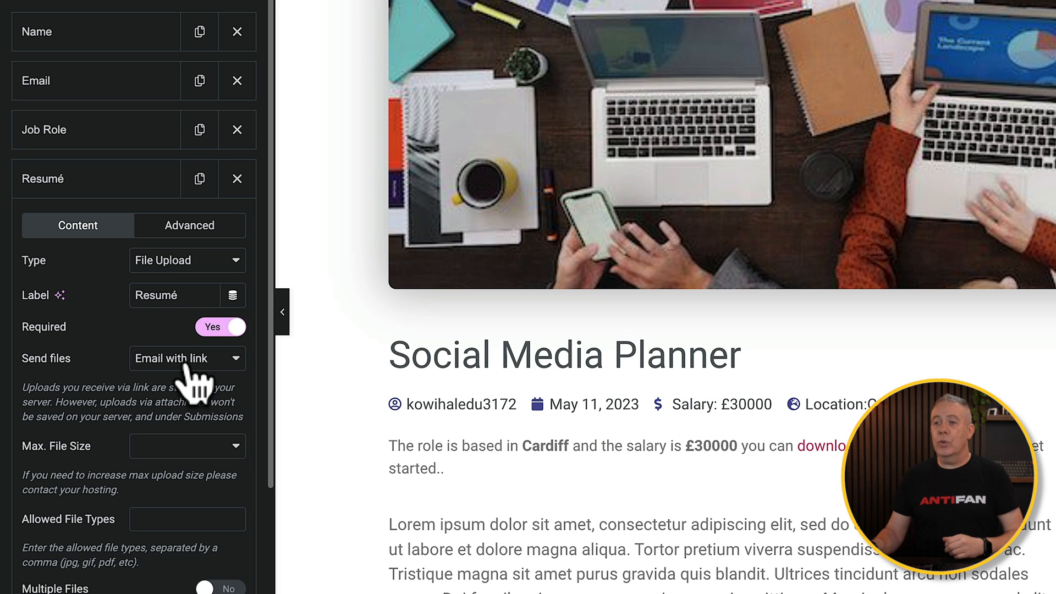
{"action": "left_click", "coordinate": [220, 364]}
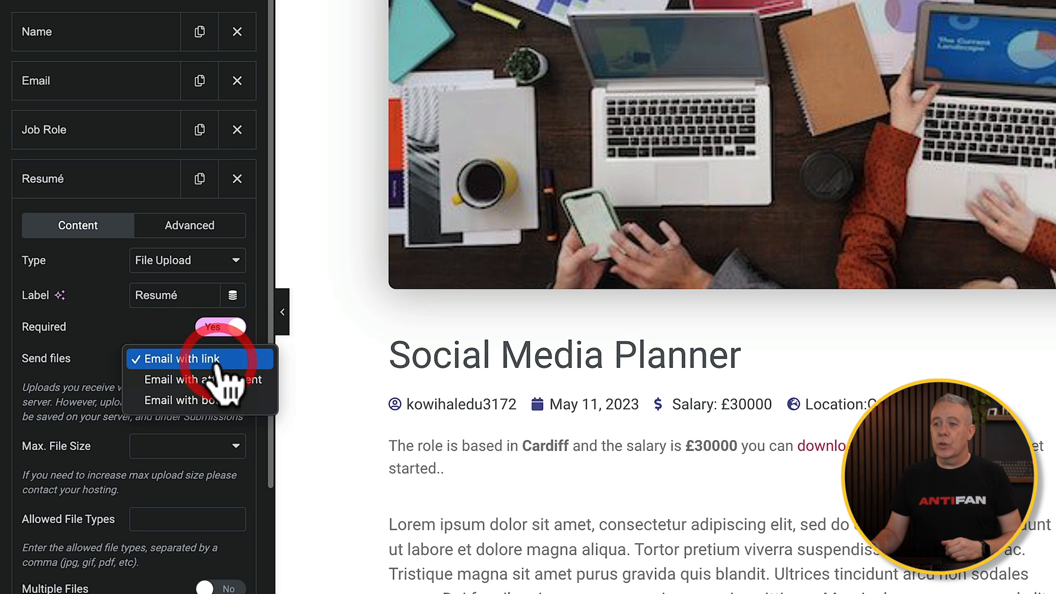
{"action": "left_click", "coordinate": [209, 400]}
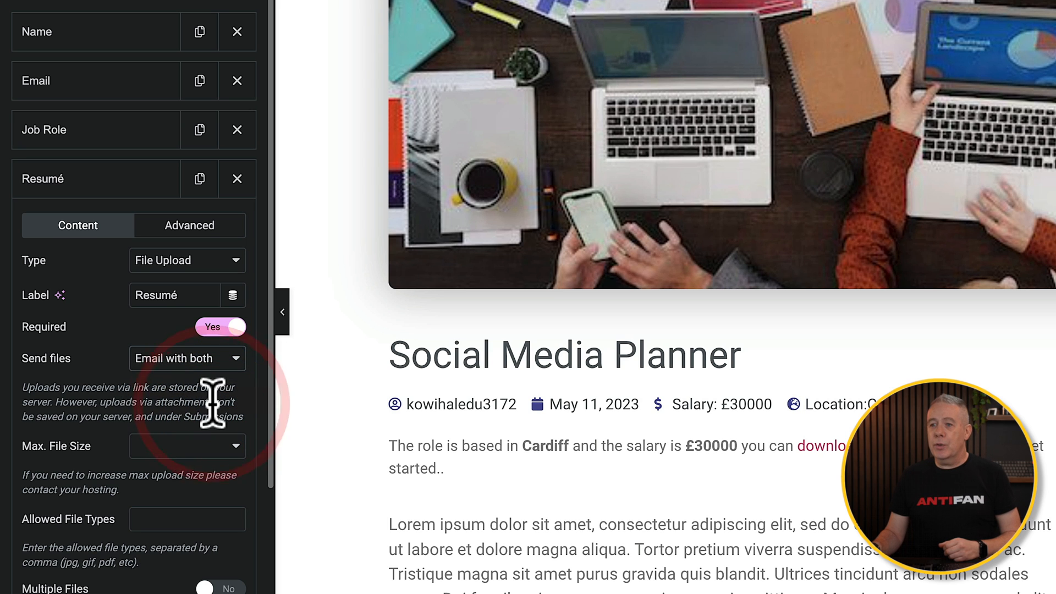
- Limit Resumé uploads to a maximum of 10MB and allow the file types pdf,doc,docx,rtf
{"action": "left_click", "coordinate": [129, 440]}
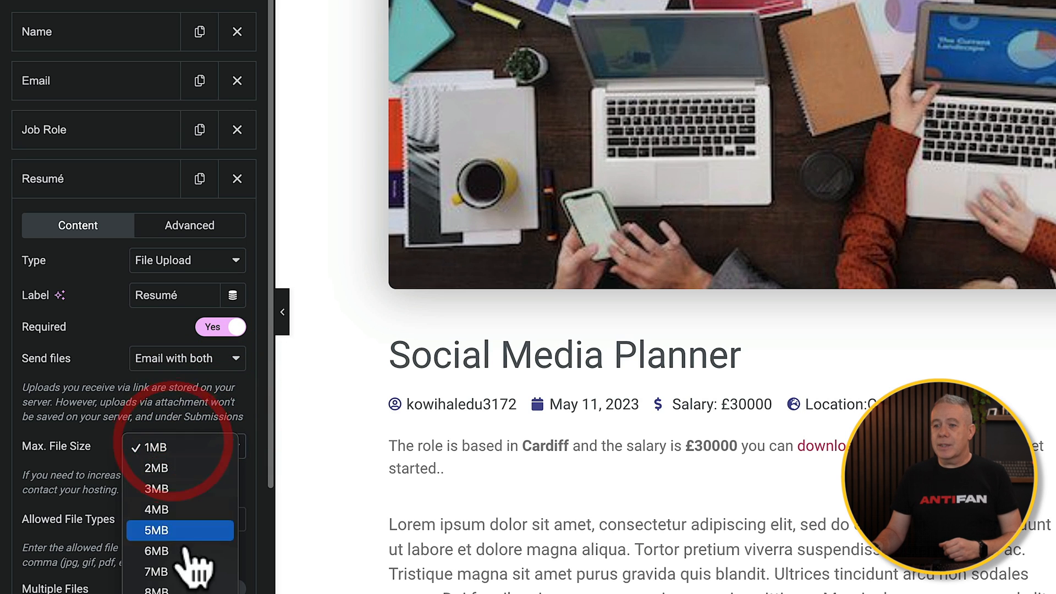
{"action": "left_click", "coordinate": [187, 589]}
{"action": "left_click", "coordinate": [168, 520]}
{"action": "type", "text": "pdf,doc,docx,rtf"}
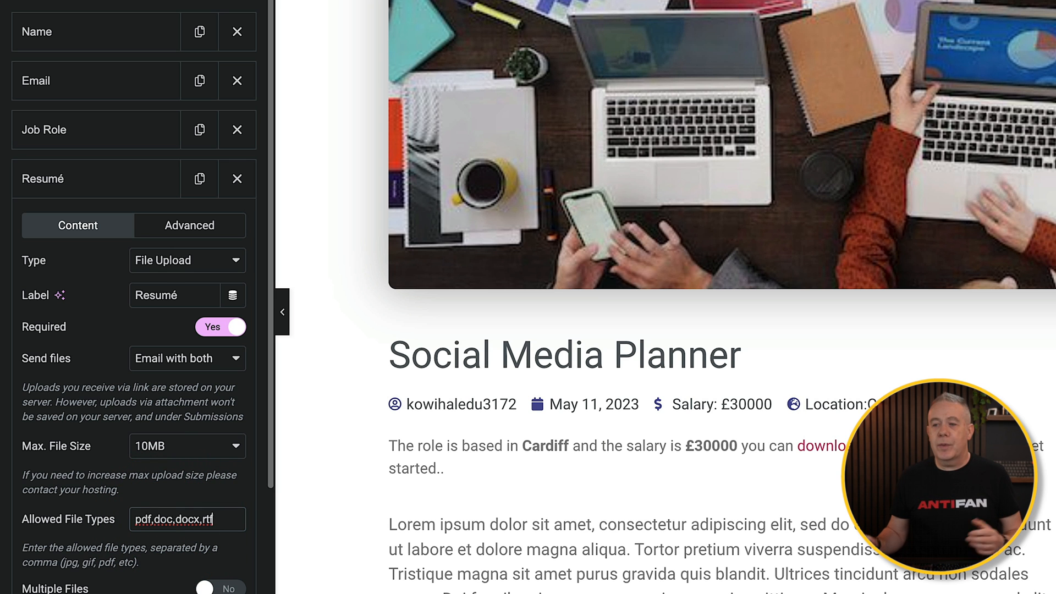
{"action": "left_click_drag", "start_coordinate": [236, 523], "coordinate": [141, 517]}
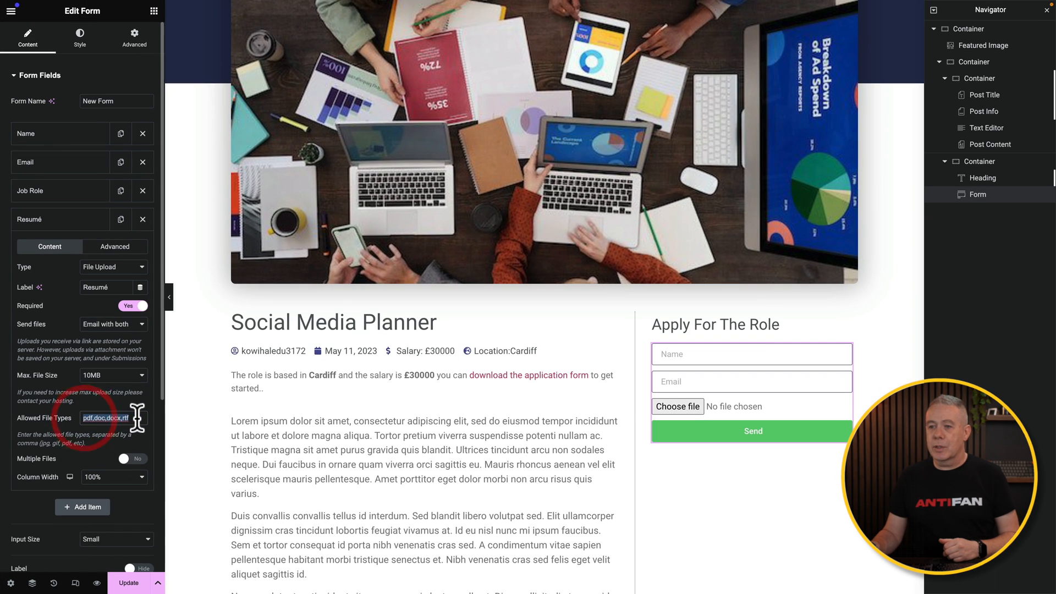
{"action": "left_click", "coordinate": [224, 517]}
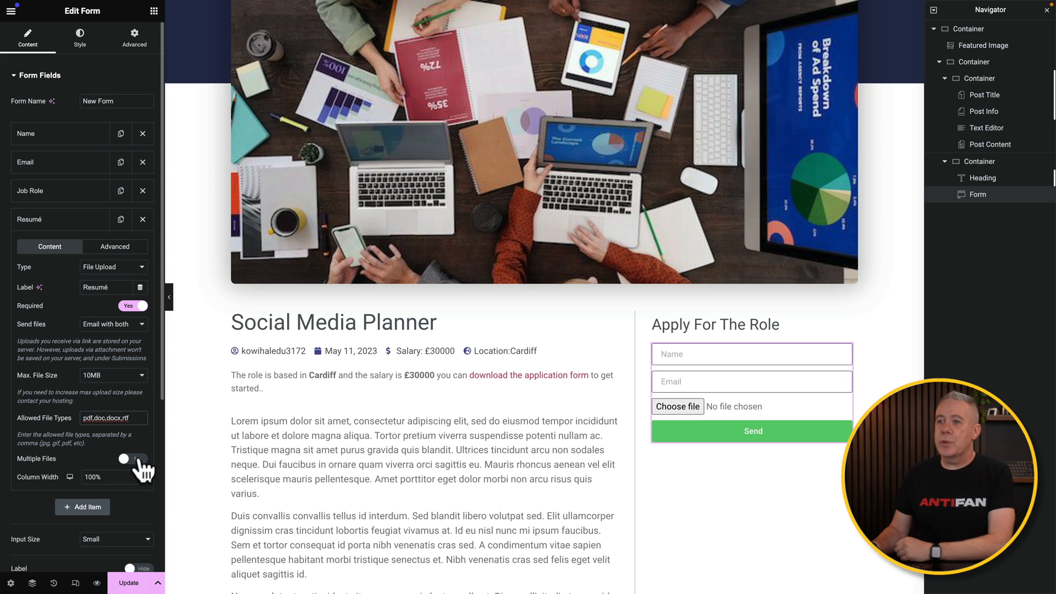
- Set the Resumé field's ID to resume and move the field above Job Role
{"action": "left_click", "coordinate": [115, 247]}
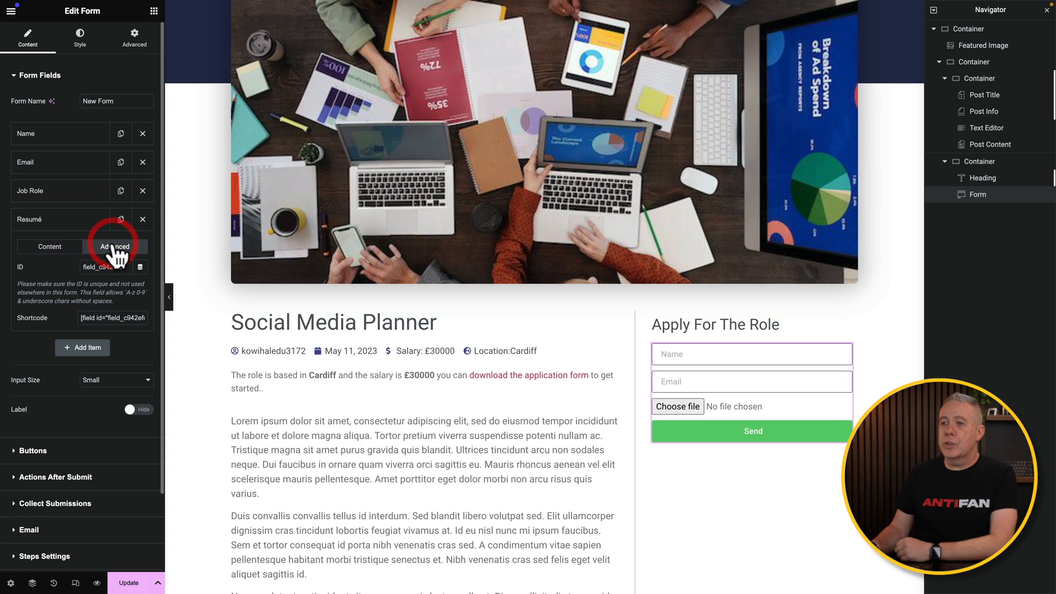
{"action": "double_click", "coordinate": [128, 268]}
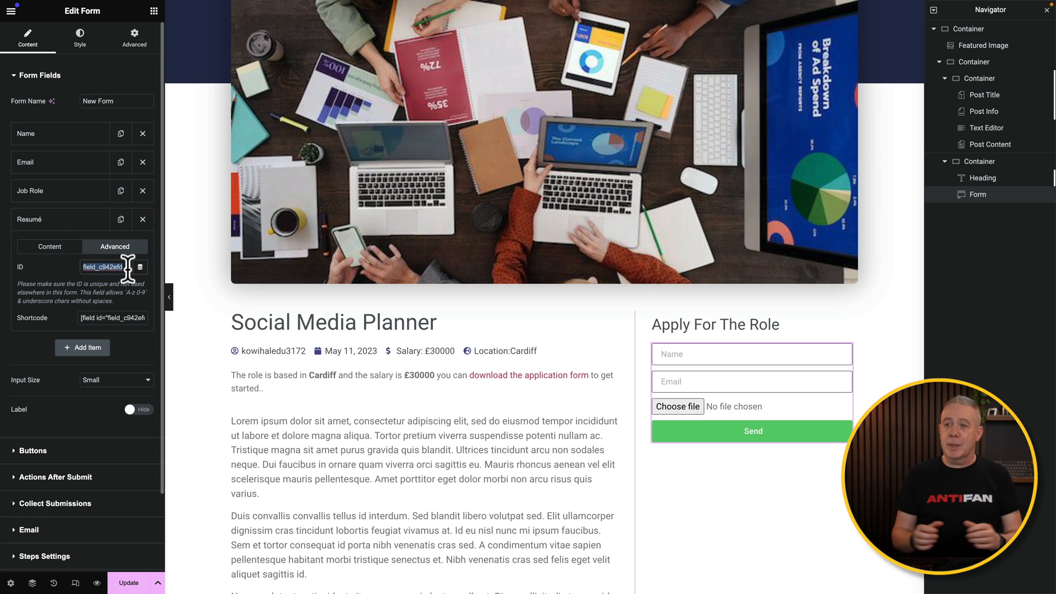
{"action": "type", "text": "resume"}
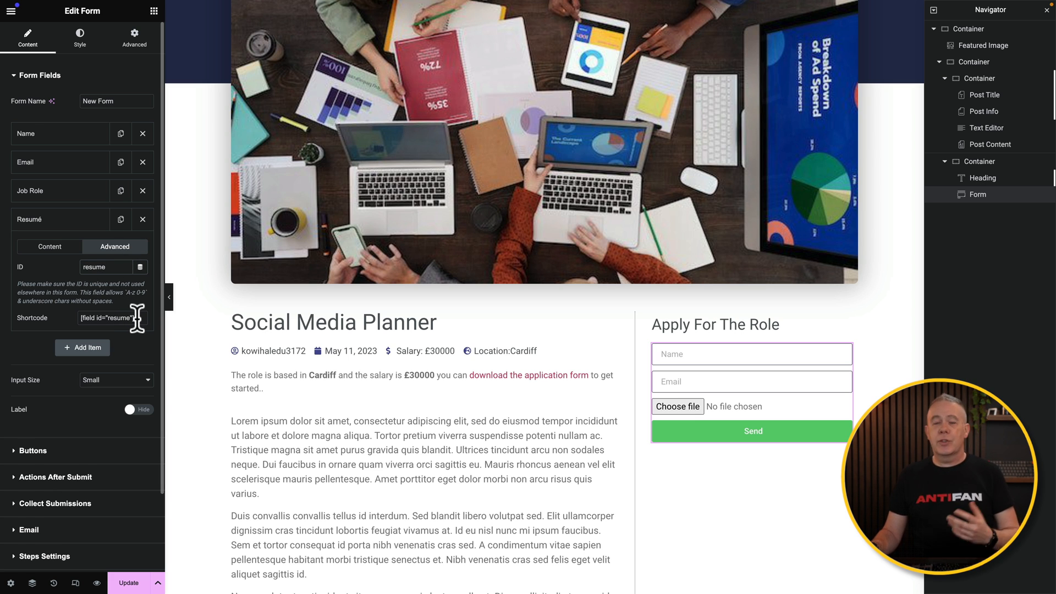
{"action": "left_click", "coordinate": [55, 219]}
{"action": "left_click_drag", "start_coordinate": [52, 219], "coordinate": [53, 190]}
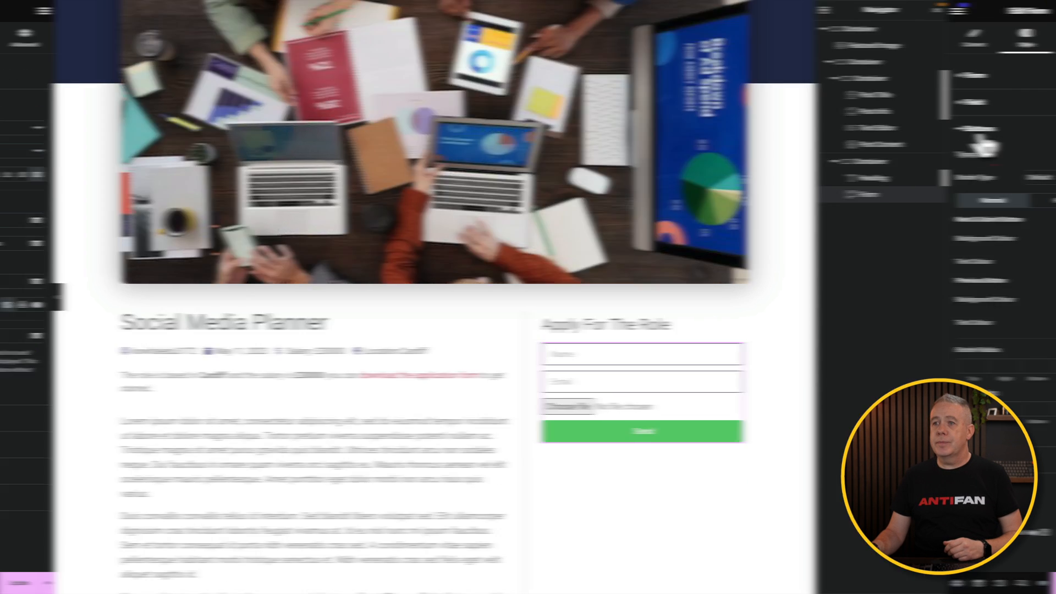
- Change the submit button's text to Send Resumé and its background colour to dark blue
{"action": "left_click", "coordinate": [34, 132]}
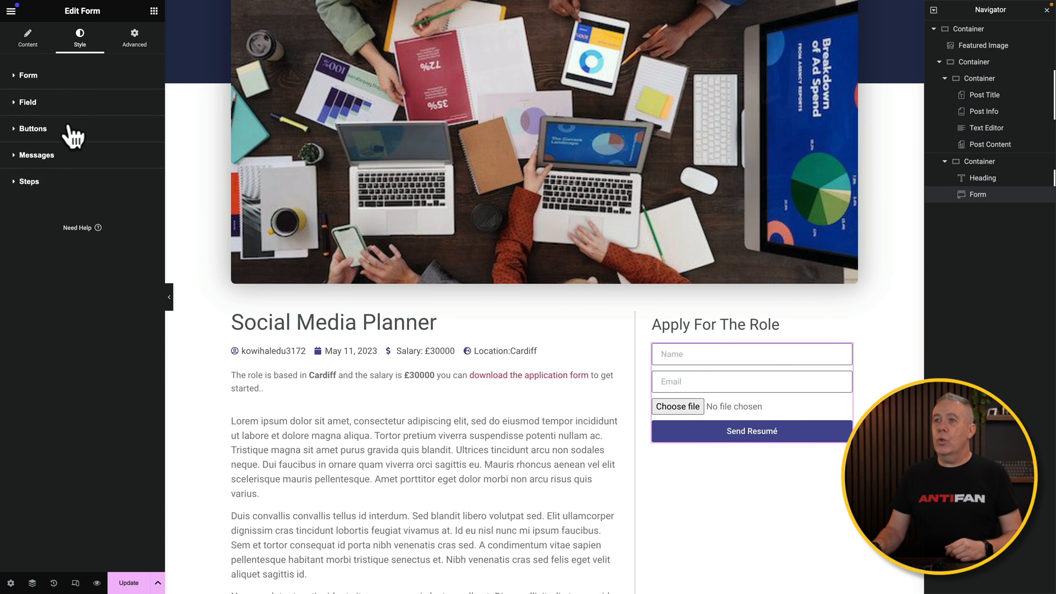
{"action": "left_click", "coordinate": [25, 38]}
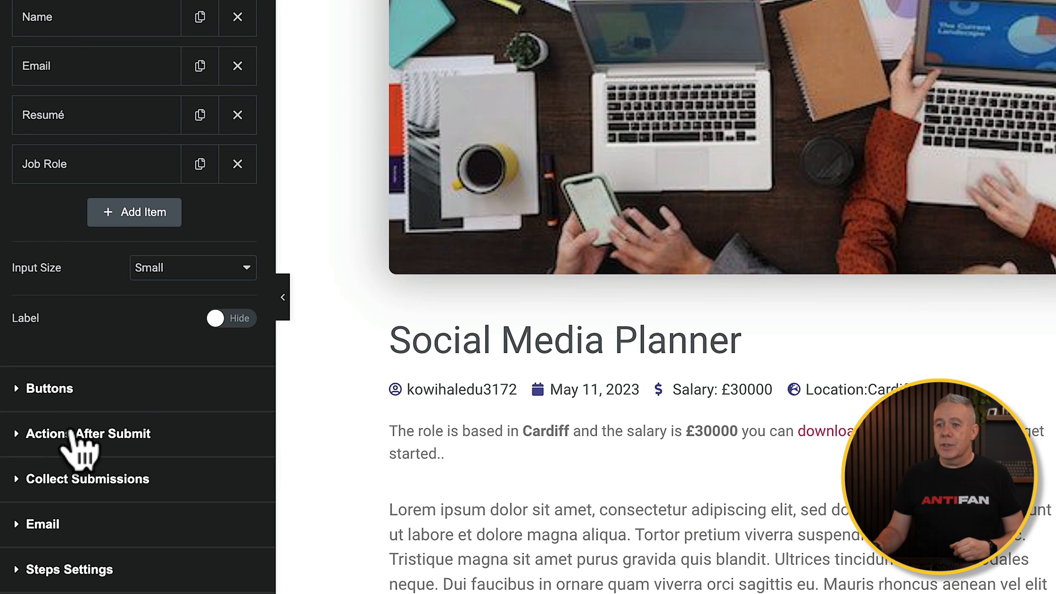
- Review the form's after-submit actions and replace the notification email's subject with "New application for"
{"action": "left_click", "coordinate": [69, 430]}
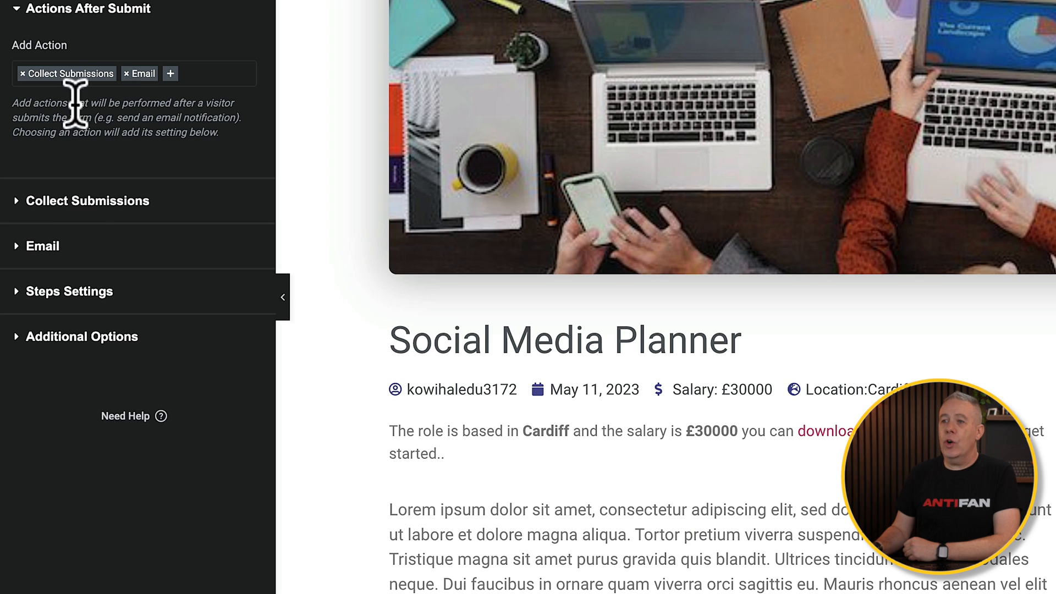
{"action": "left_click", "coordinate": [74, 204]}
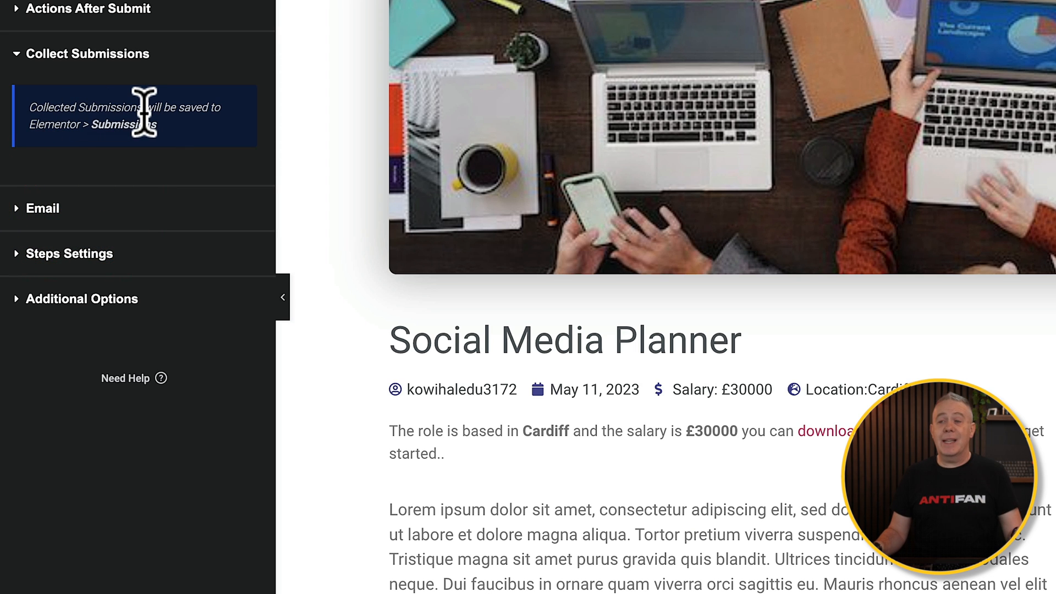
{"action": "left_click", "coordinate": [66, 211]}
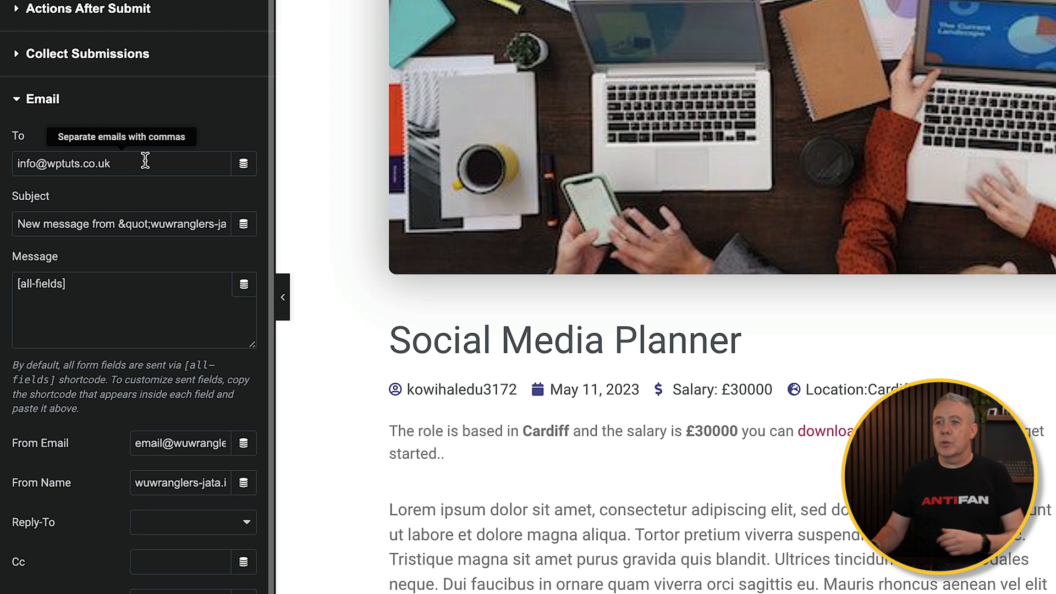
{"action": "triple_click", "coordinate": [189, 224]}
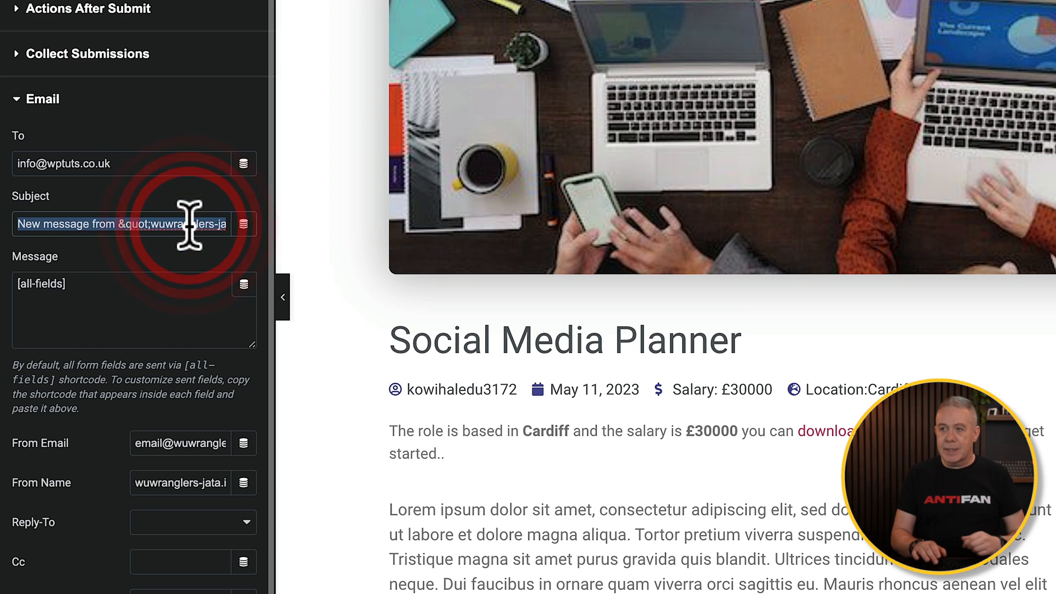
{"action": "key", "text": "BackSpace"}
{"action": "type", "text": "New application for"}
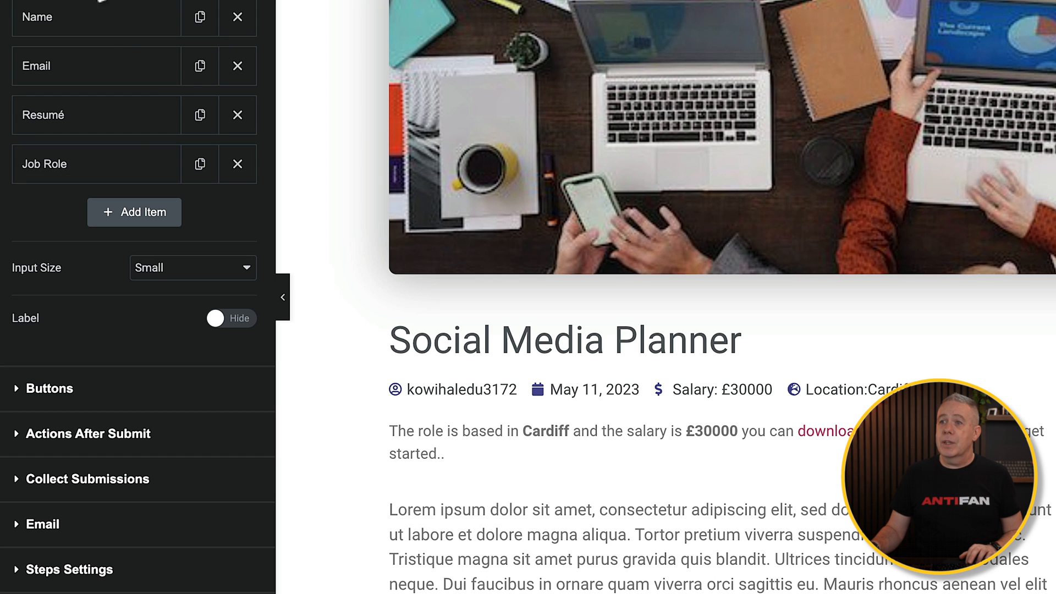
- Copy the Job Role field's [field id="title"] shortcode and append it to the notification email's subject after "New application for"
{"action": "left_click", "coordinate": [119, 155]}
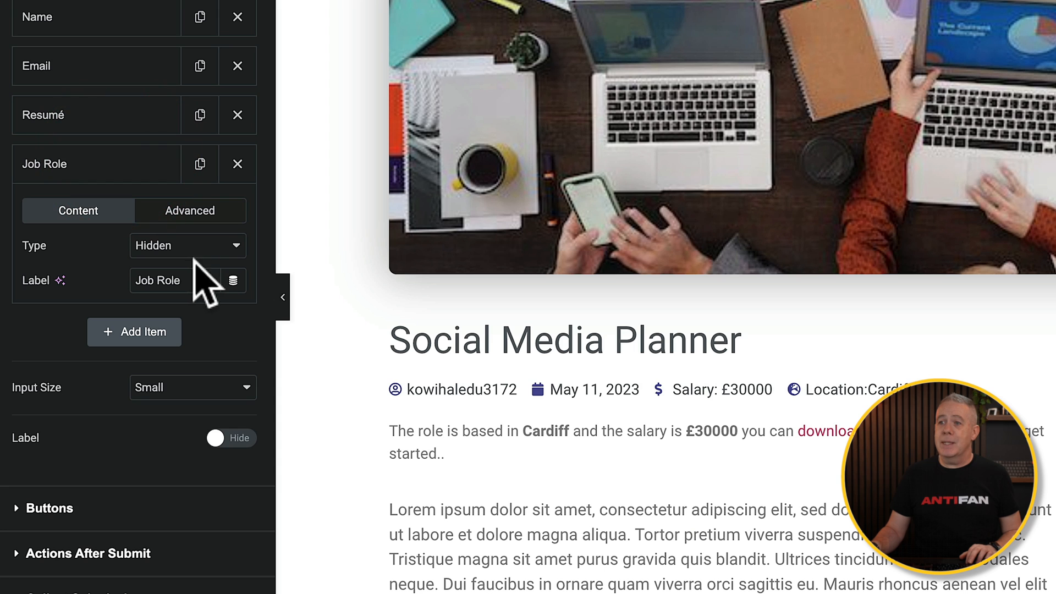
{"action": "left_click", "coordinate": [193, 212]}
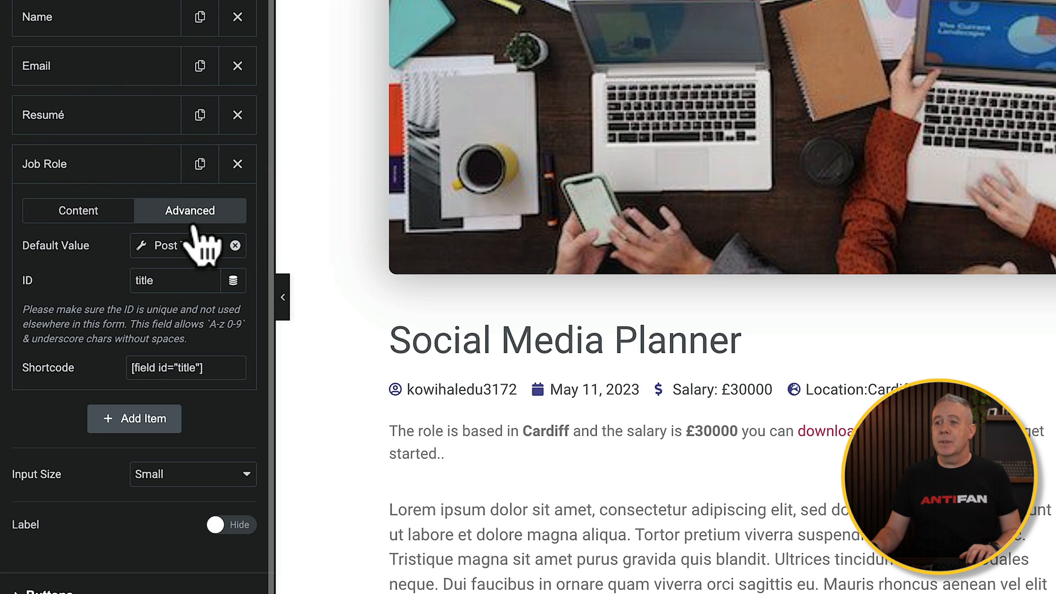
{"action": "left_click_drag", "start_coordinate": [220, 366], "coordinate": [123, 365]}
{"action": "key", "text": "ctrl+c"}
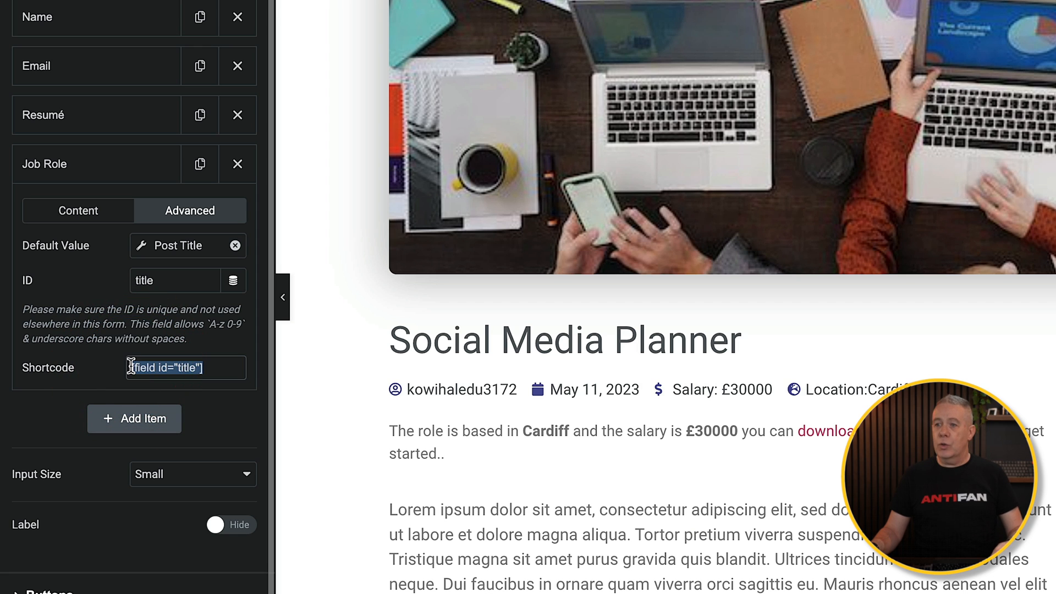
{"action": "scroll", "coordinate": [144, 517], "scroll_direction": "down", "scroll_amount": 3}
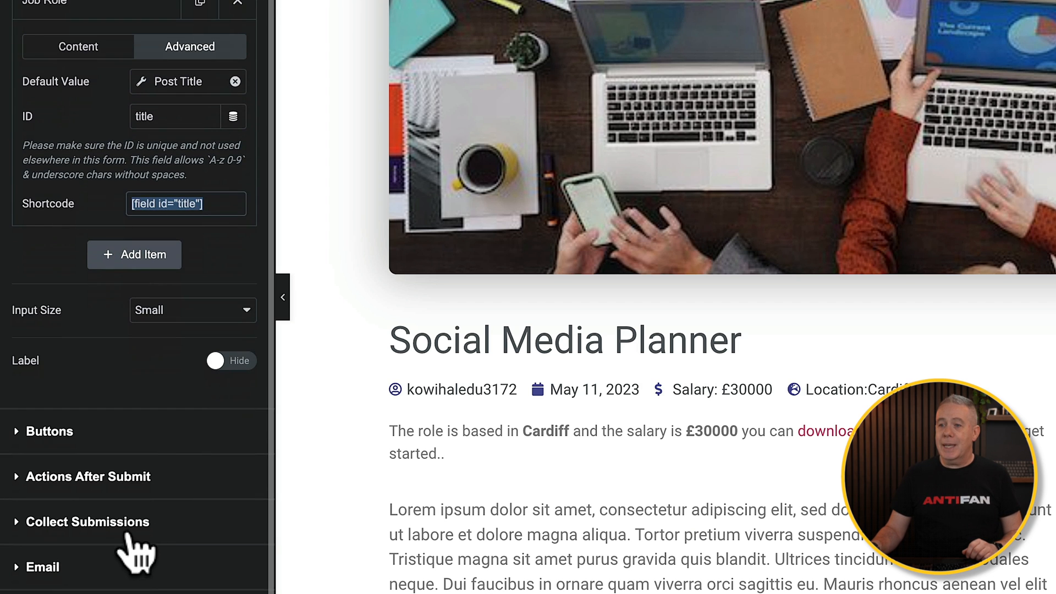
{"action": "left_click", "coordinate": [61, 567]}
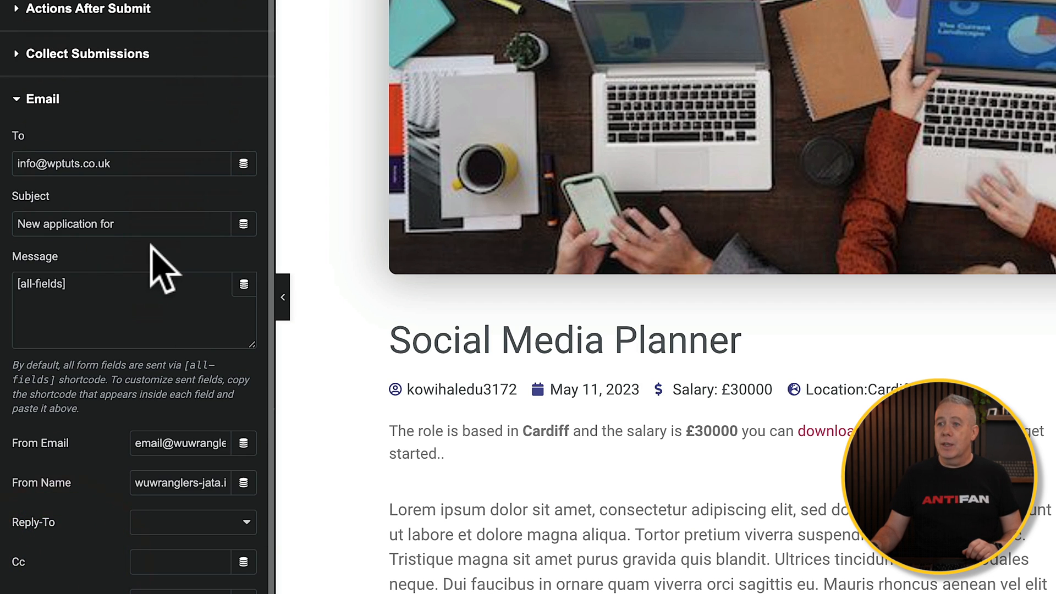
{"action": "left_click", "coordinate": [149, 225]}
{"action": "left_click", "coordinate": [148, 225]}
{"action": "key", "text": "ctrl+v"}
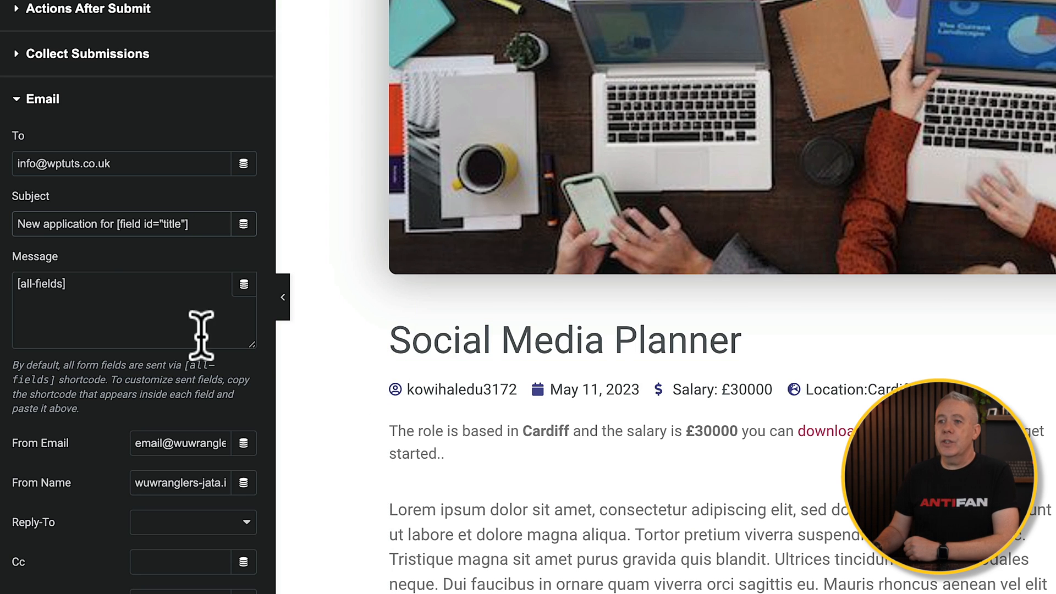
- Try adding the [field id="title"] shortcode to the email message, separated from [all-fields] by a blank line
{"action": "left_click_drag", "start_coordinate": [200, 224], "coordinate": [113, 223]}
{"action": "key", "text": "ctrl+c"}
{"action": "left_click", "coordinate": [83, 291]}
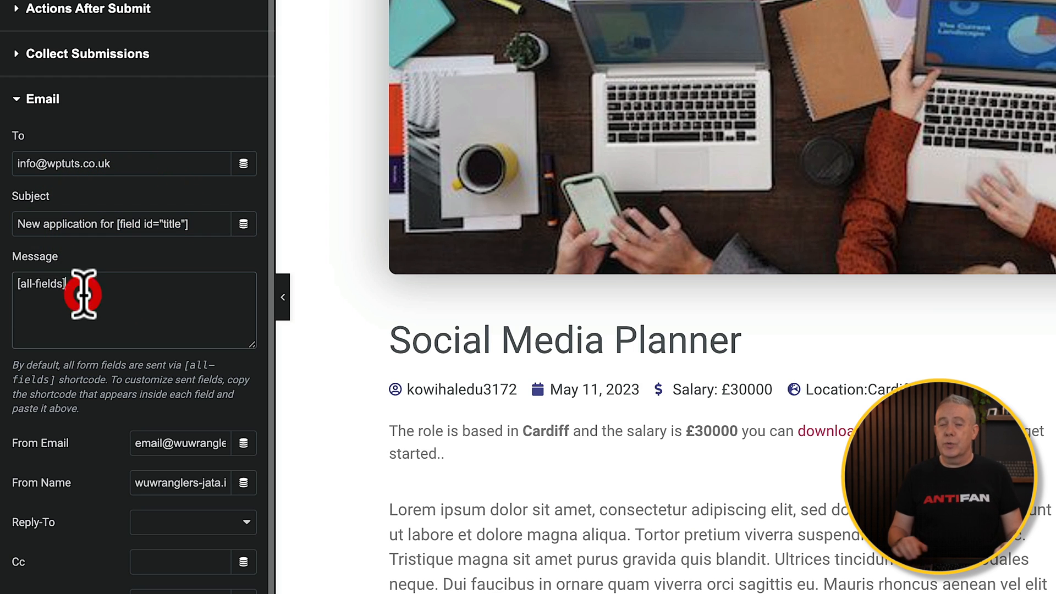
{"action": "key", "text": "Return"}
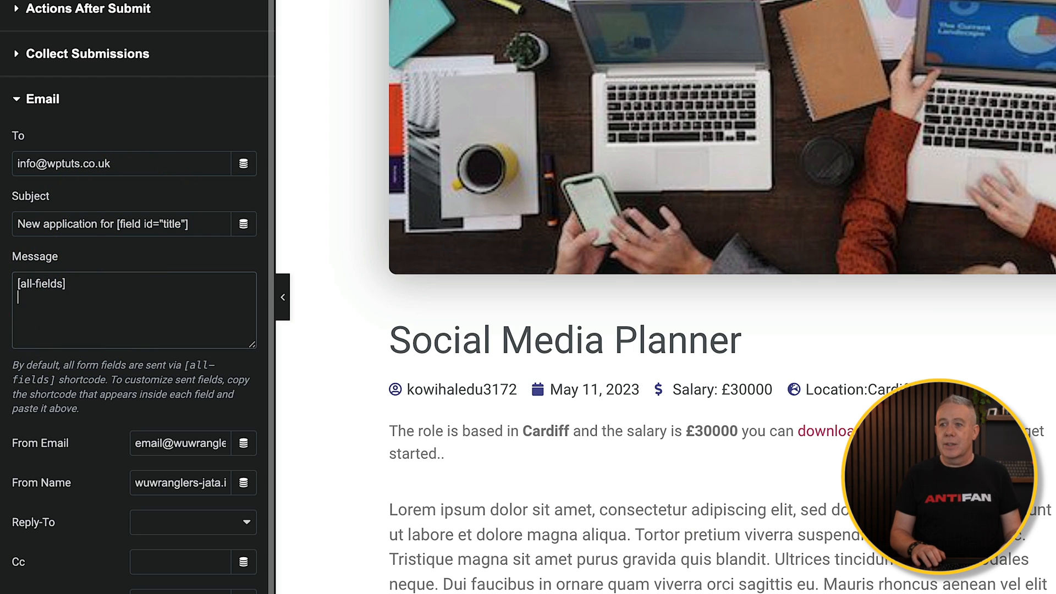
{"action": "key", "text": "Return"}
{"action": "key", "text": "ctrl+v"}
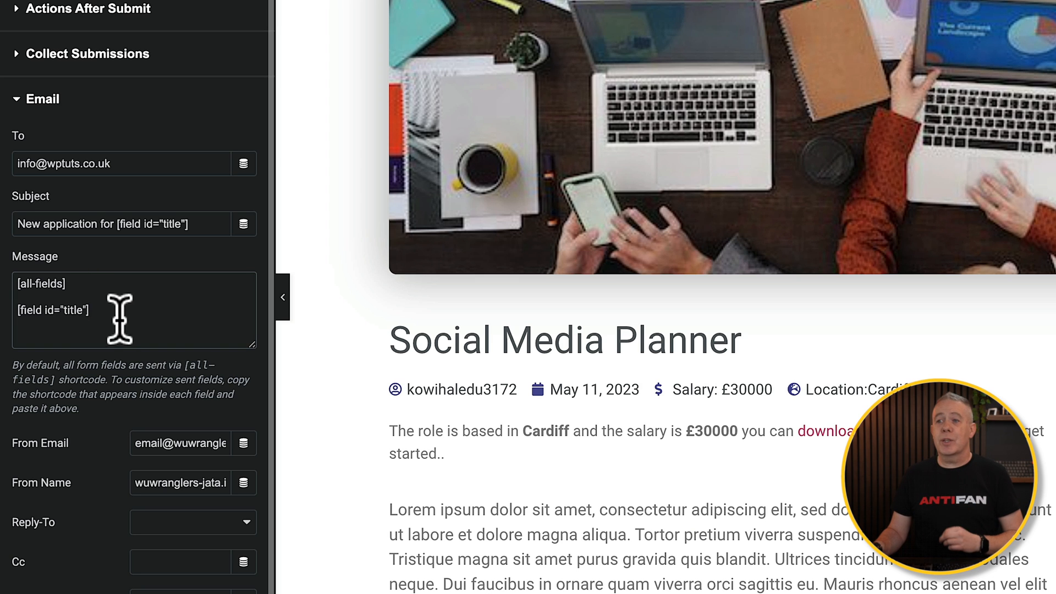
- Remove the [field id="title"] shortcode and the extra lines from the email message, keeping only [all-fields]
{"action": "left_click_drag", "start_coordinate": [108, 303], "coordinate": [7, 277]}
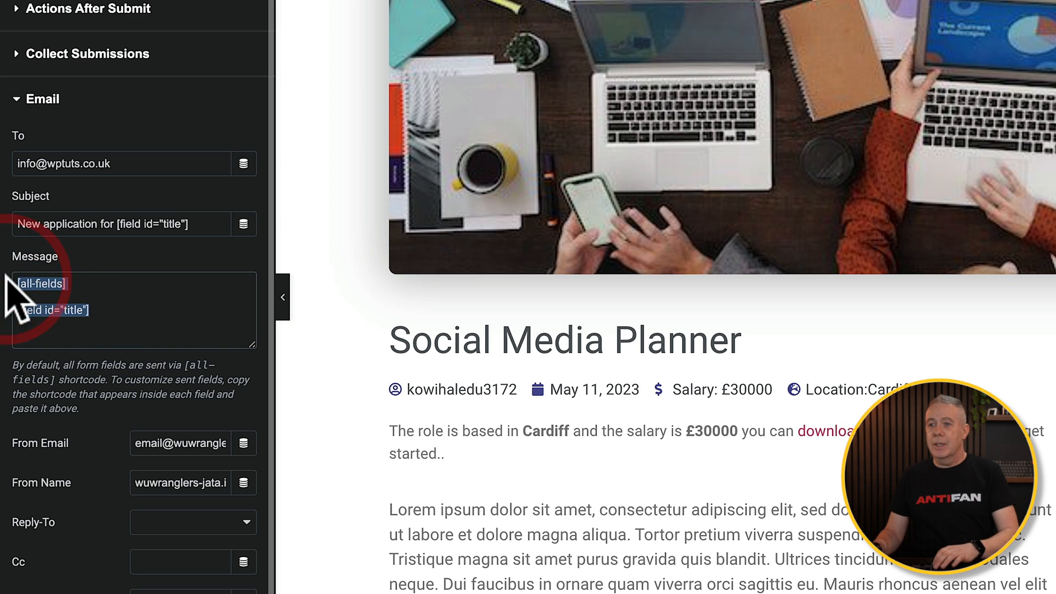
{"action": "left_click", "coordinate": [82, 288]}
{"action": "left_click_drag", "start_coordinate": [94, 307], "coordinate": [16, 324]}
{"action": "key", "text": "ctrl+c"}
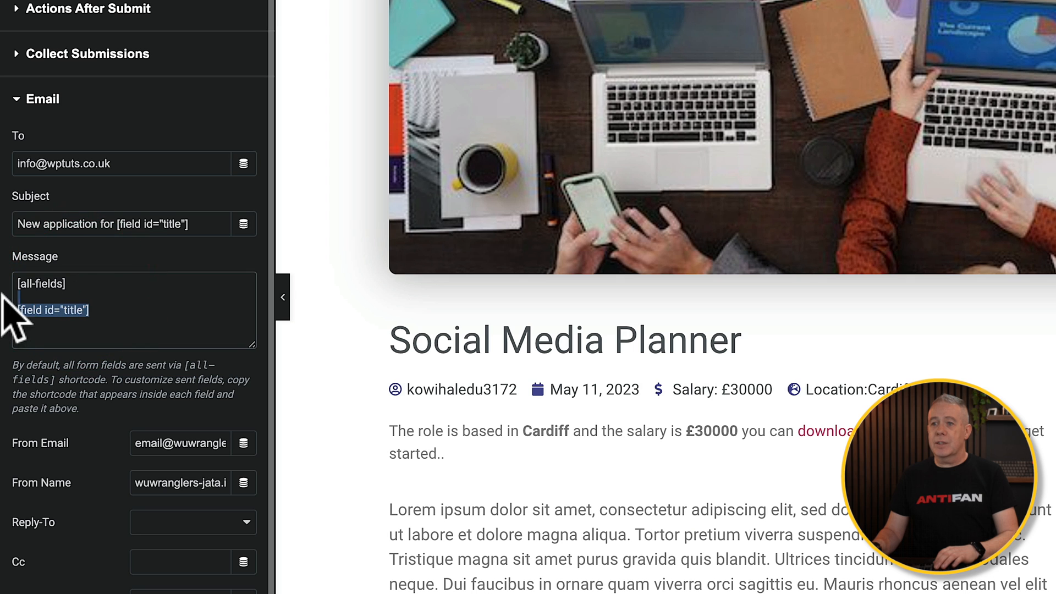
{"action": "key", "text": "BackSpace"}
{"action": "key", "text": "BackSpace"}
{"action": "key", "text": "BackSpace"}
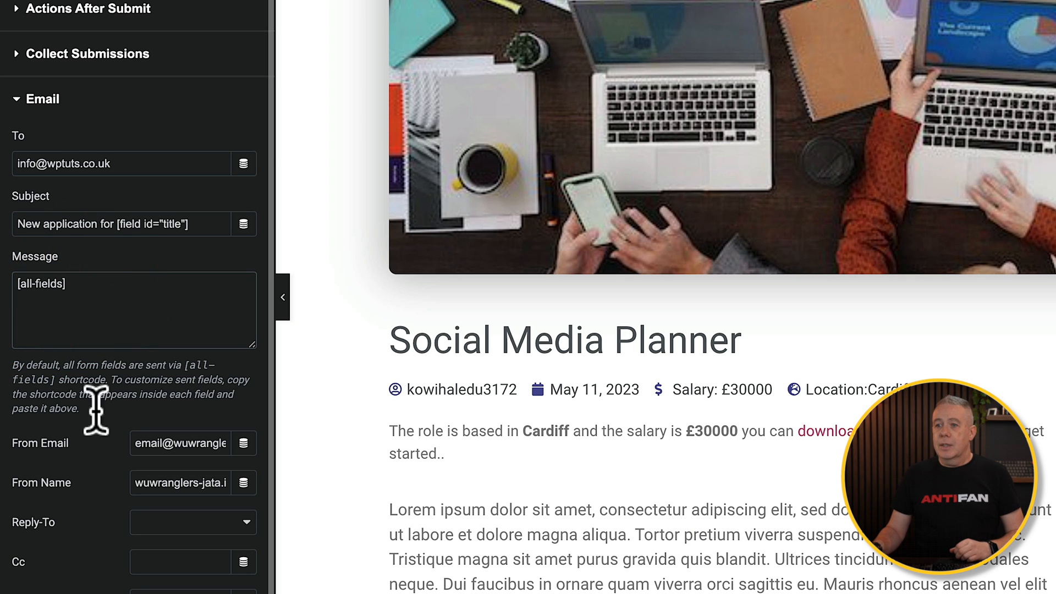
- Replace the notification's From Email value with the shortcode [field id="email"]
{"action": "scroll", "coordinate": [94, 484], "scroll_direction": "down", "scroll_amount": 2}
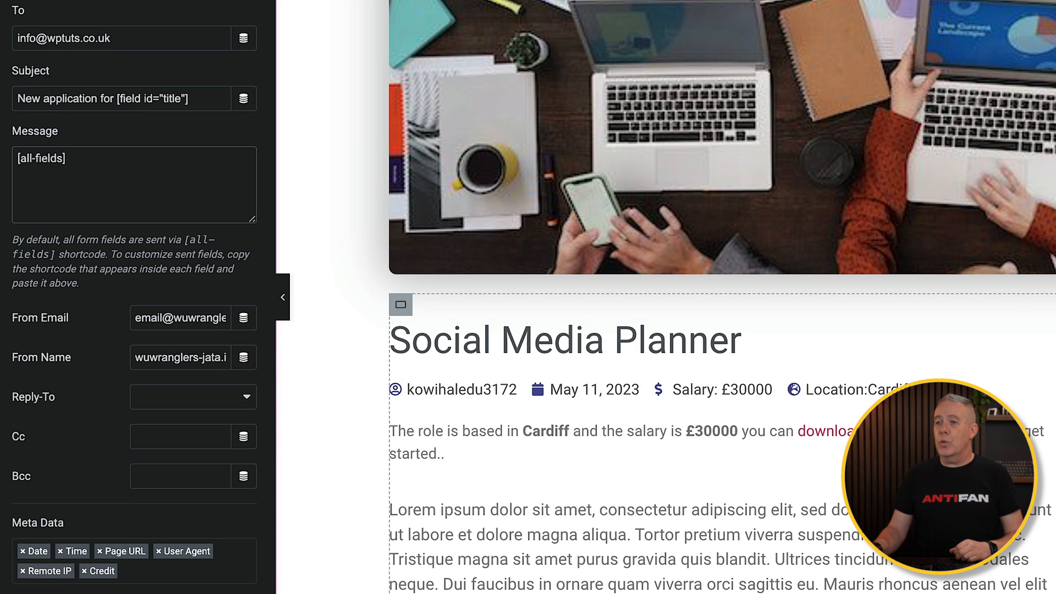
{"action": "triple_click", "coordinate": [183, 317]}
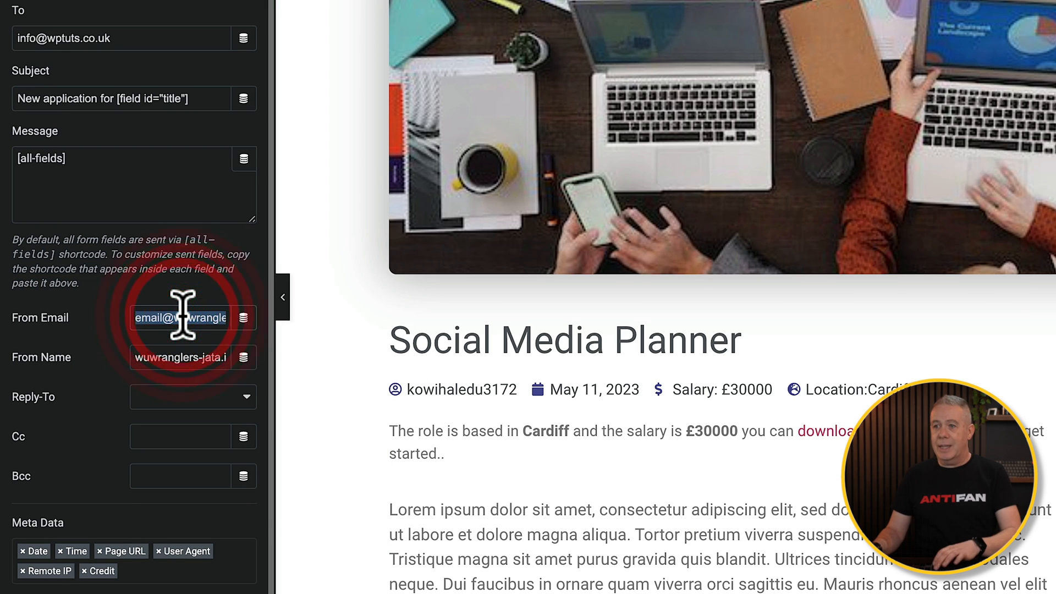
{"action": "key", "text": "BackSpace"}
{"action": "key", "text": "ctrl+v"}
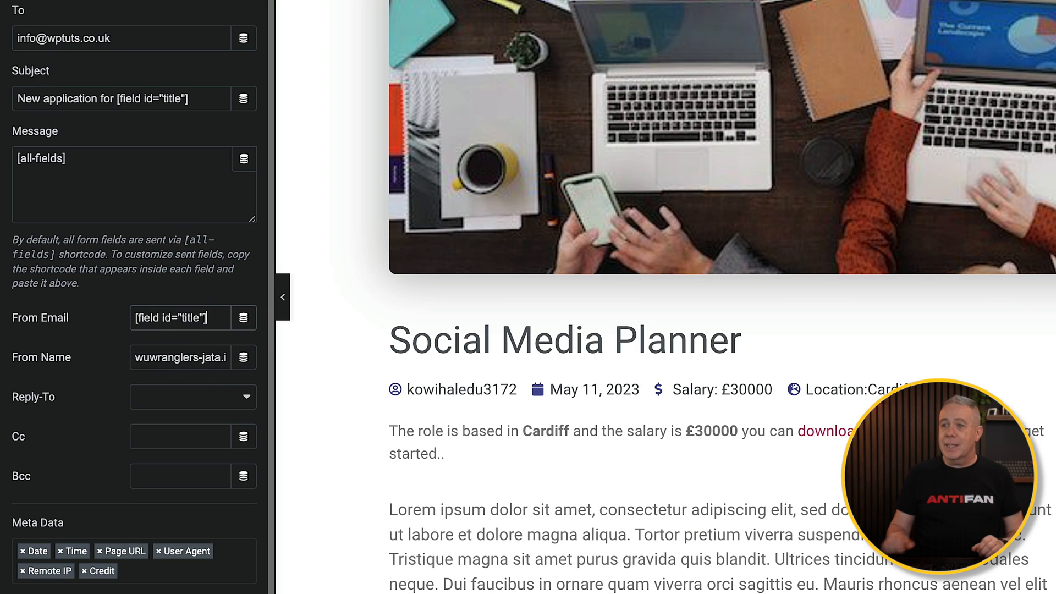
{"action": "double_click", "coordinate": [189, 317]}
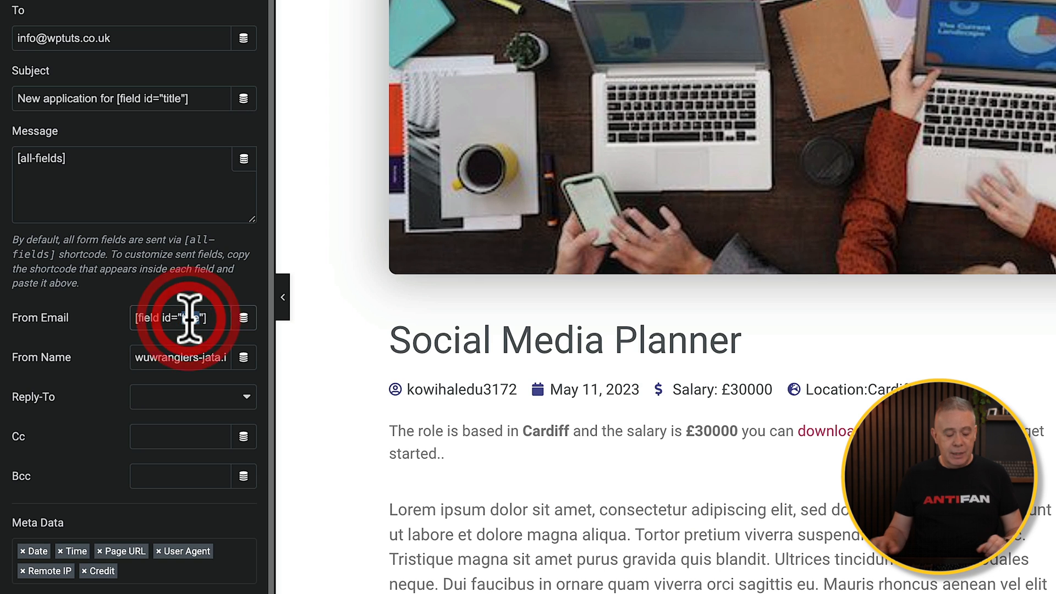
{"action": "type", "text": "email"}
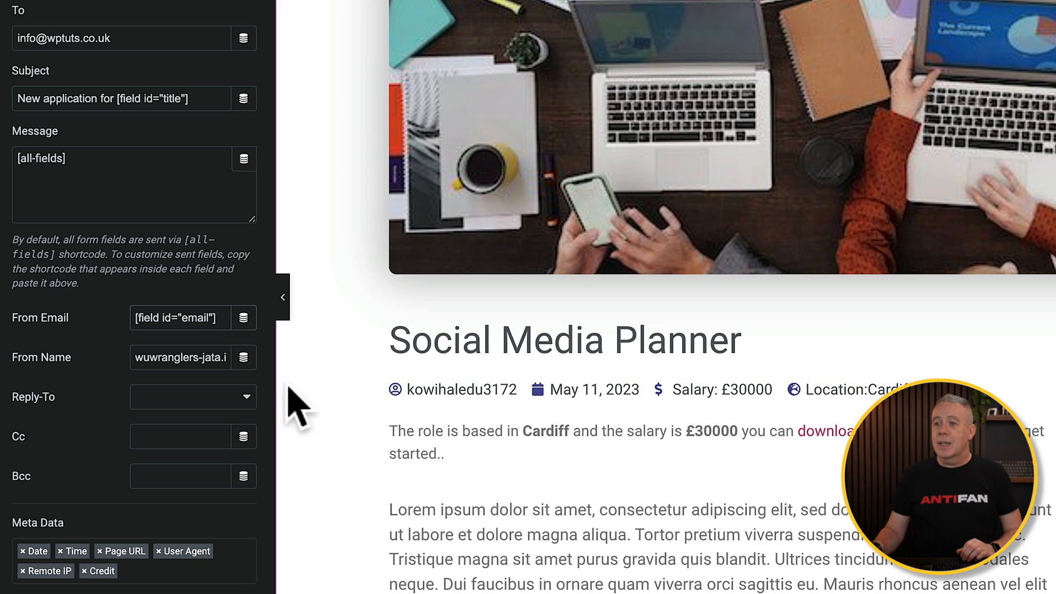
- Replace the notification's From Name value with the shortcode [field id="name"]
{"action": "triple_click", "coordinate": [196, 355]}
{"action": "key", "text": "BackSpace"}
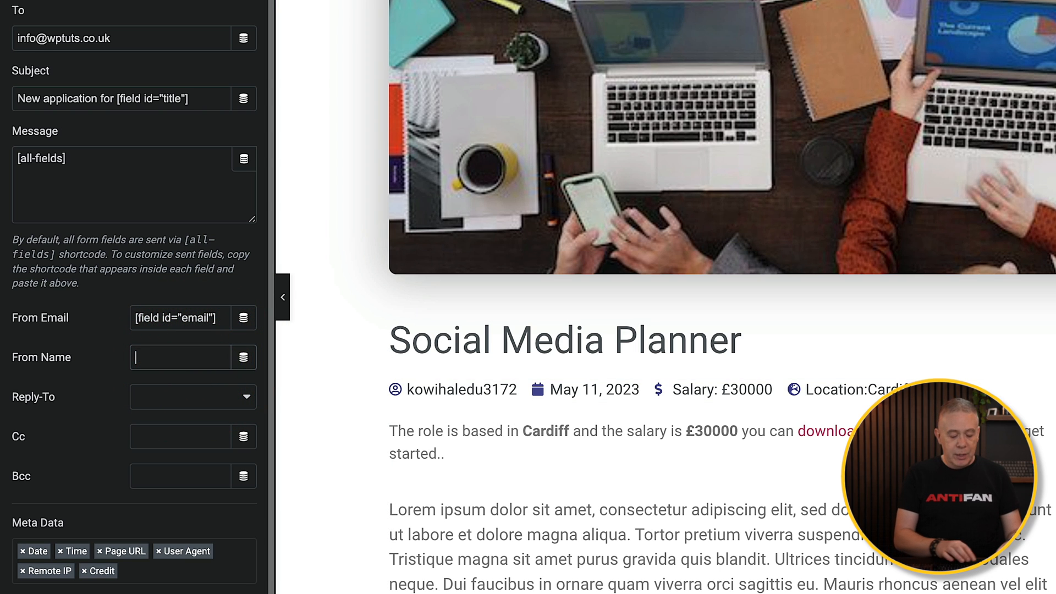
{"action": "key", "text": "ctrl+v"}
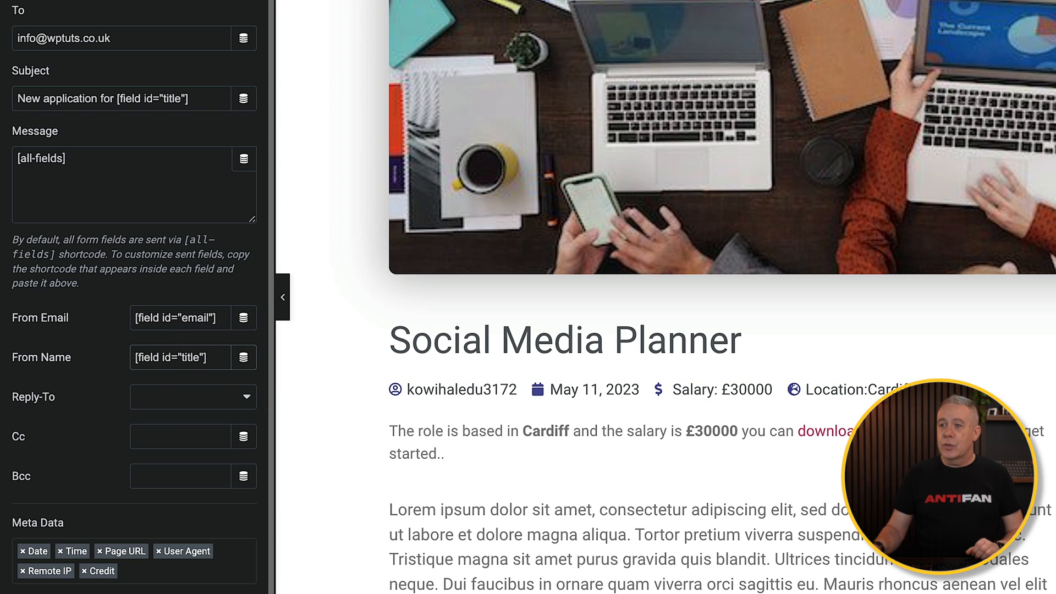
{"action": "double_click", "coordinate": [196, 358]}
{"action": "type", "text": "name"}
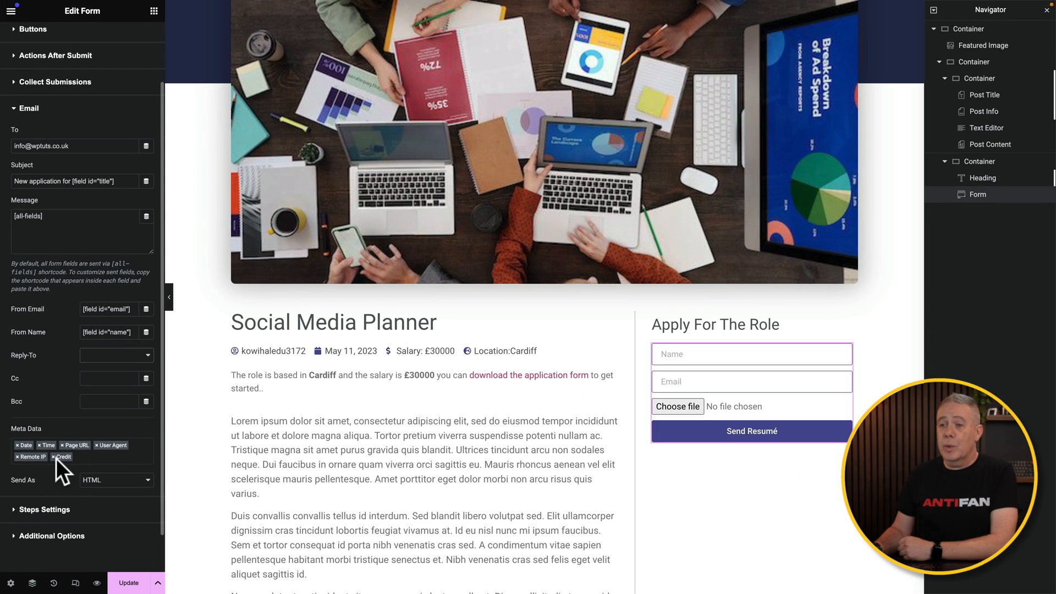
- Remove Credit, Remote IP and User Agent from the notification email's metadata, keeping Date, Time and Page URL
{"action": "left_click", "coordinate": [53, 456]}
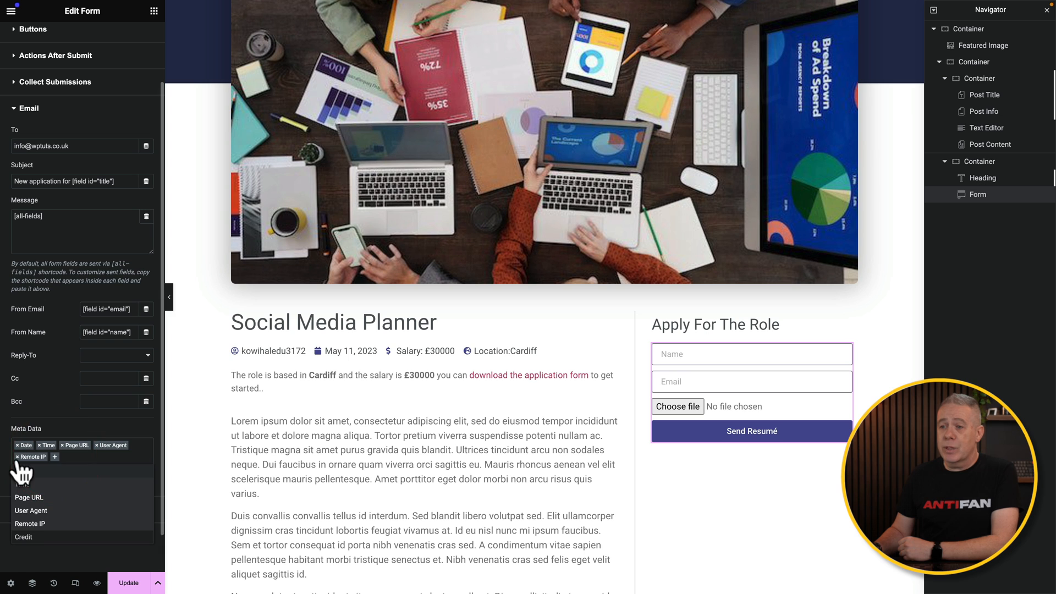
{"action": "left_click", "coordinate": [17, 456]}
{"action": "left_click", "coordinate": [96, 445]}
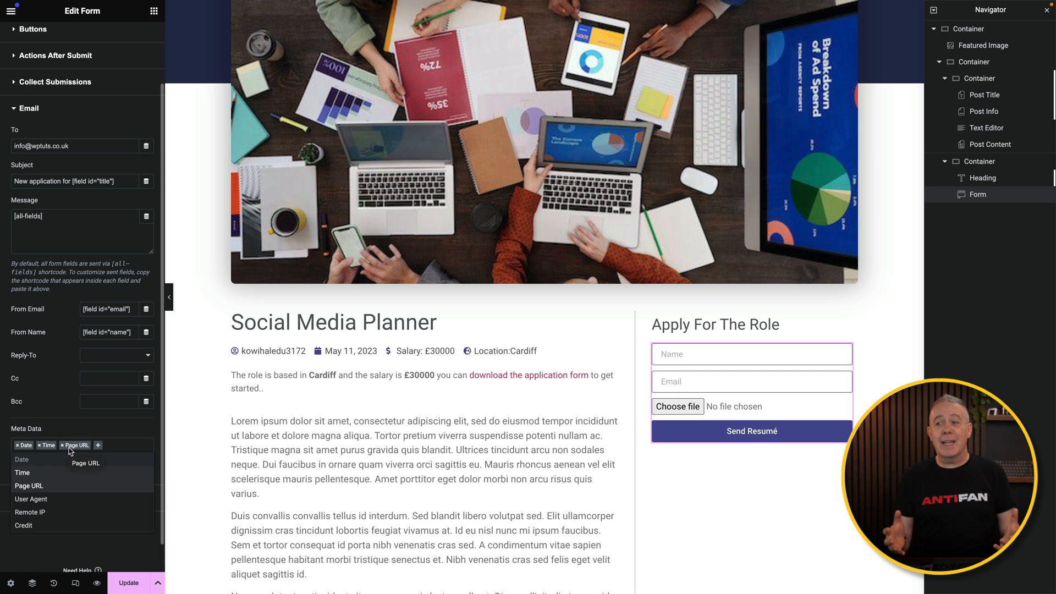
{"action": "left_click", "coordinate": [117, 430]}
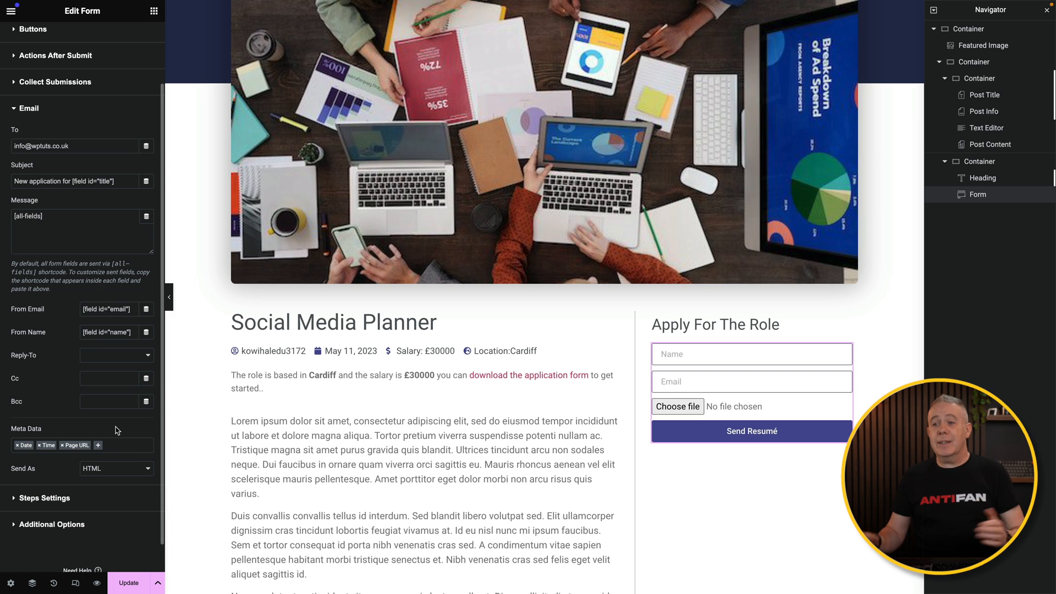
- Collapse the form's email settings and save the updated template
{"action": "scroll", "coordinate": [92, 408], "scroll_direction": "up", "scroll_amount": 3}
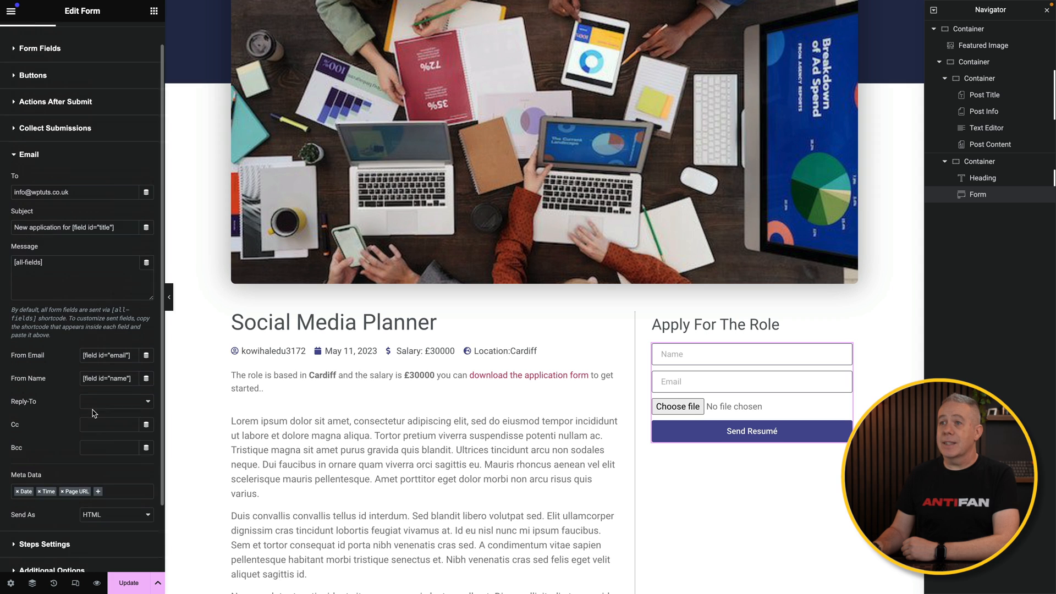
{"action": "left_click", "coordinate": [16, 182]}
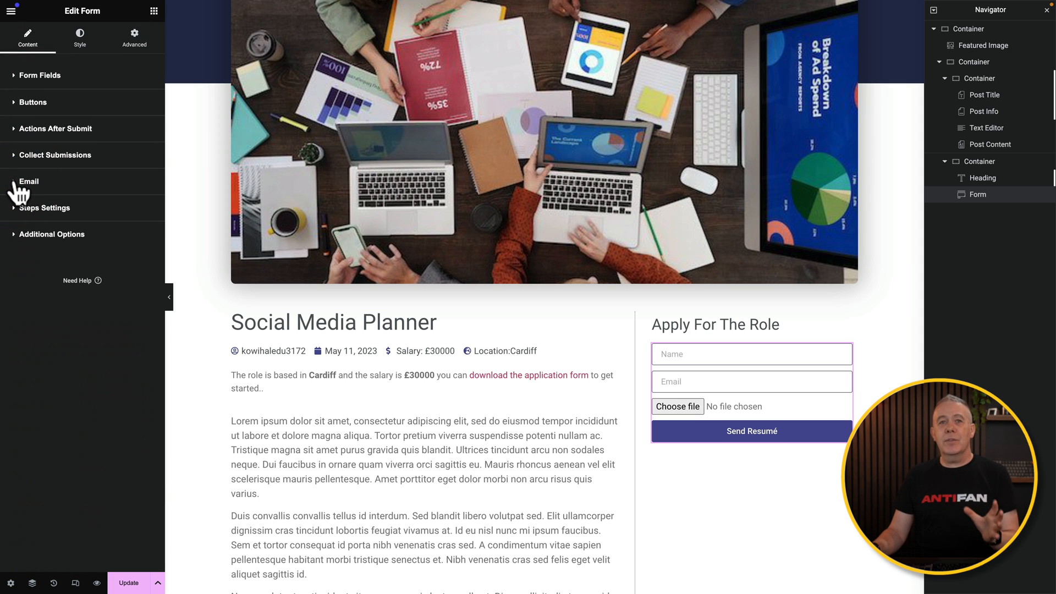
{"action": "left_click", "coordinate": [126, 581]}
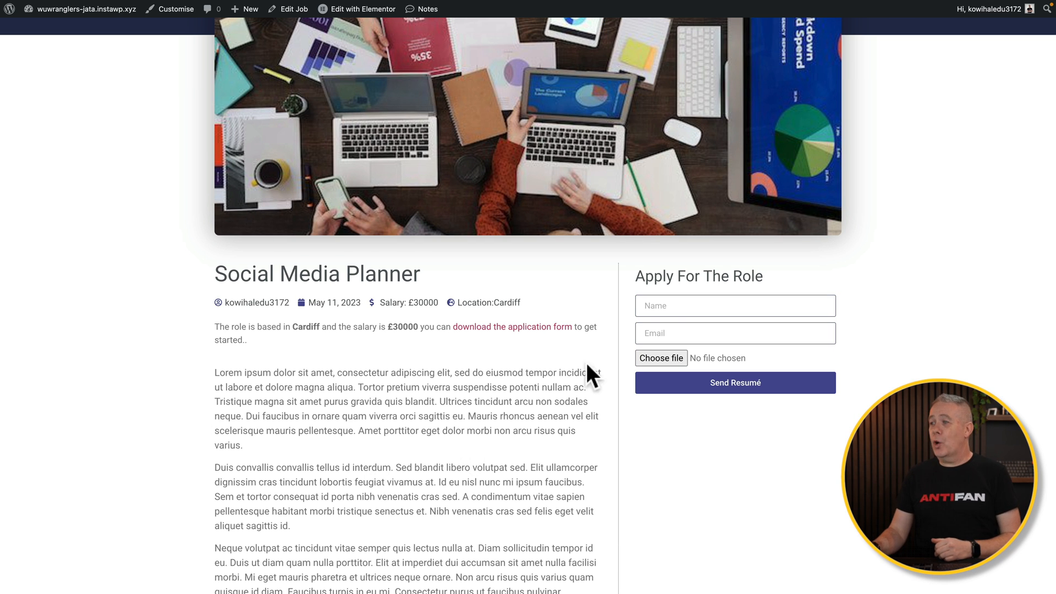
- Fill in the live application form with a test name and e-mail, attach a PDF as the resumé and submit it
{"action": "left_click", "coordinate": [686, 301]}
{"action": "type", "text": "Paul C"}
{"action": "left_click", "coordinate": [678, 332]}
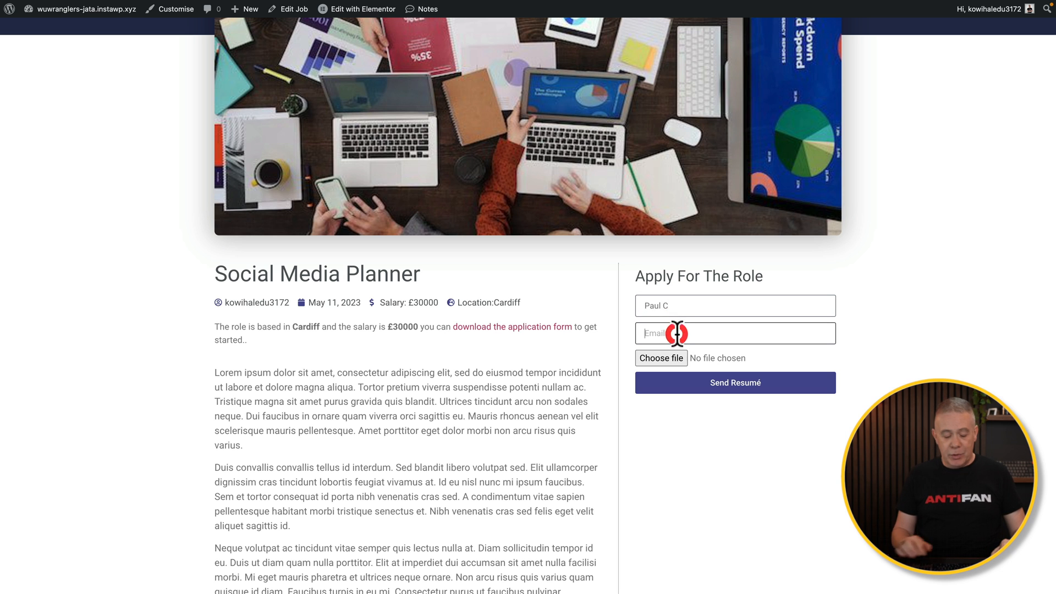
{"action": "type", "text": "no@email.com"}
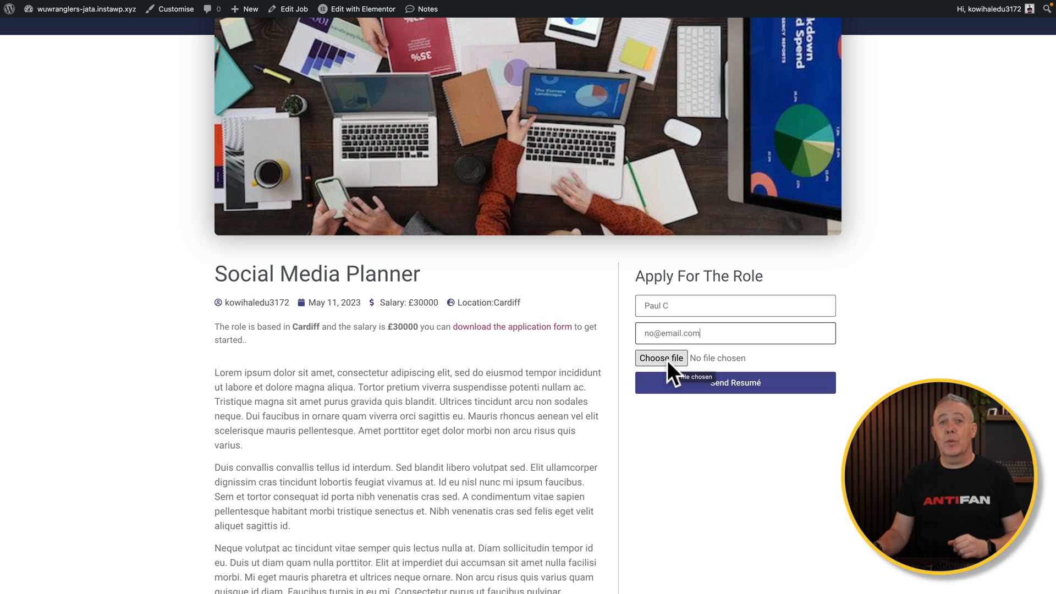
{"action": "left_click", "coordinate": [667, 361]}
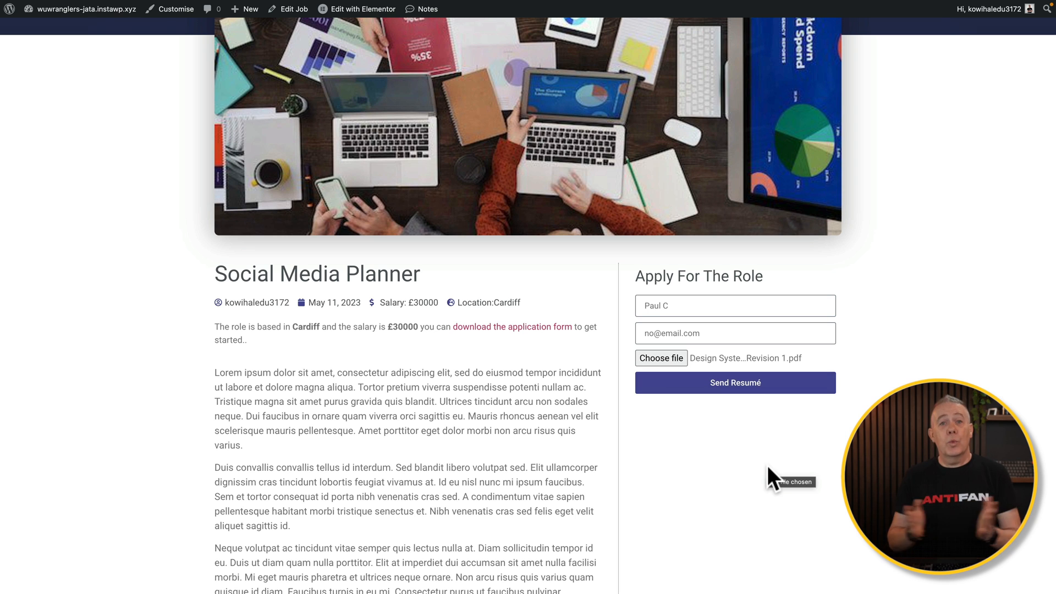
{"action": "left_click", "coordinate": [737, 382]}
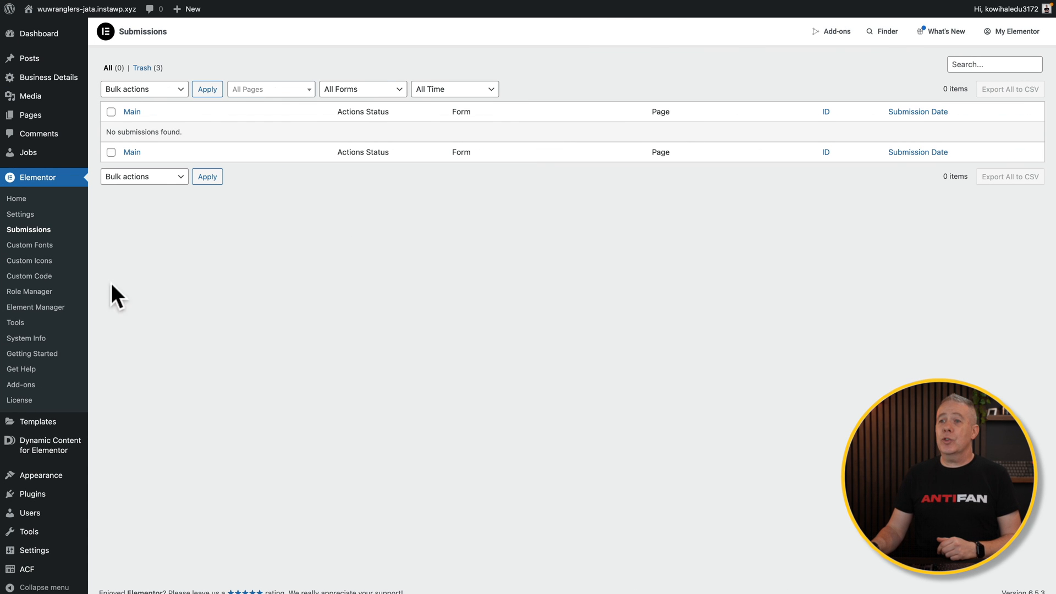
- Refresh the Elementor submissions list, view the new submission's details and follow its link to the Social Media Planner page
{"action": "right_click", "coordinate": [252, 259]}
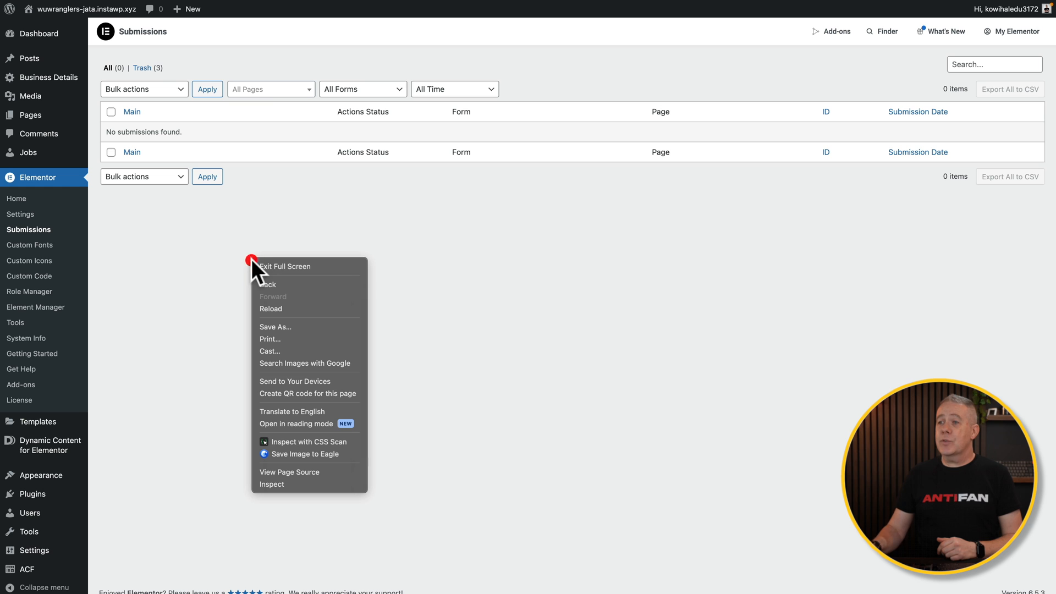
{"action": "left_click", "coordinate": [279, 309]}
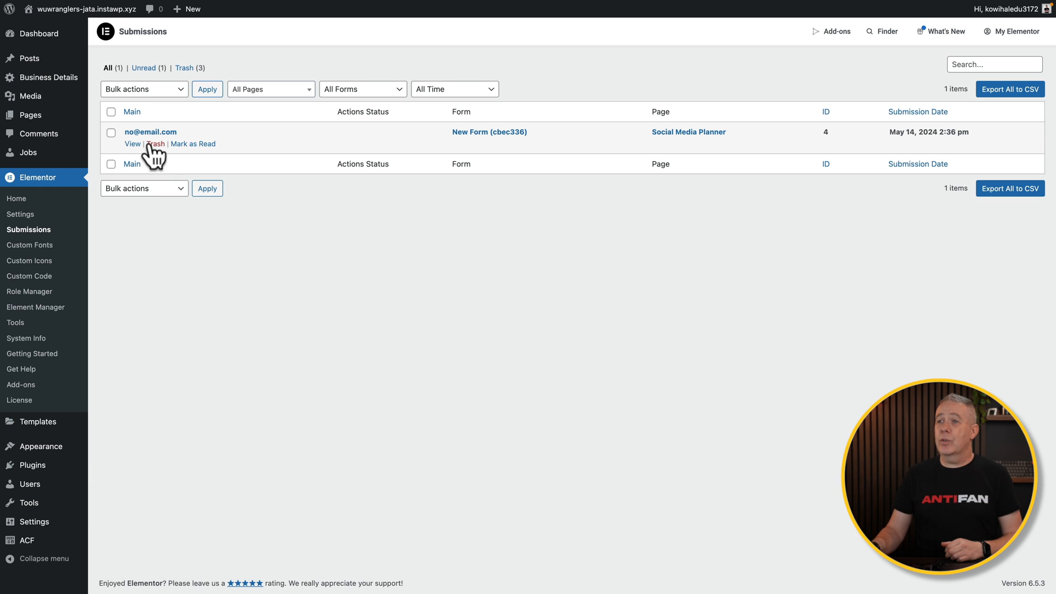
{"action": "left_click", "coordinate": [134, 144]}
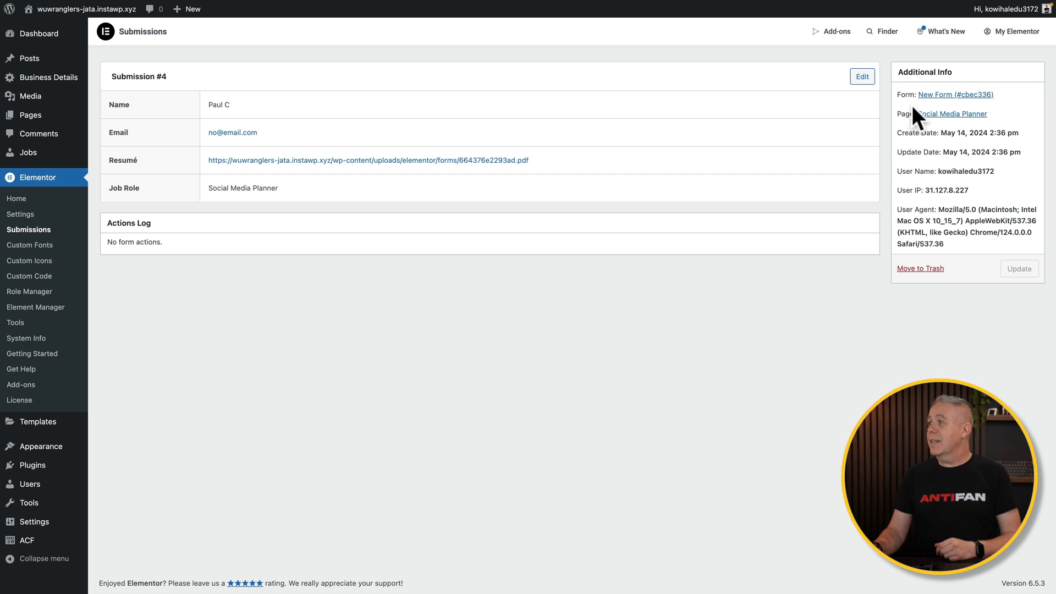
{"action": "left_click", "coordinate": [944, 115]}
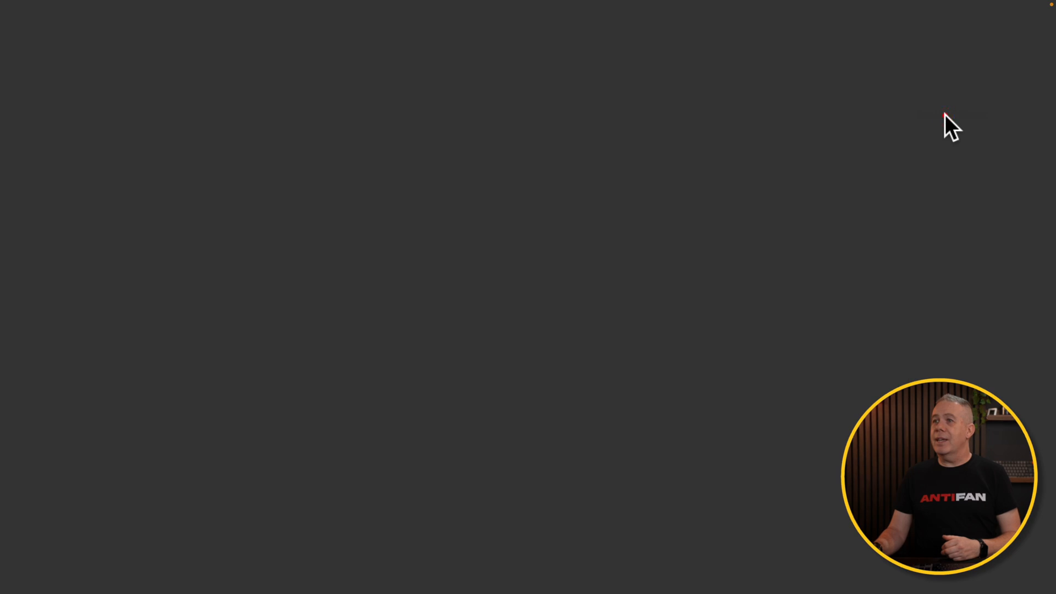